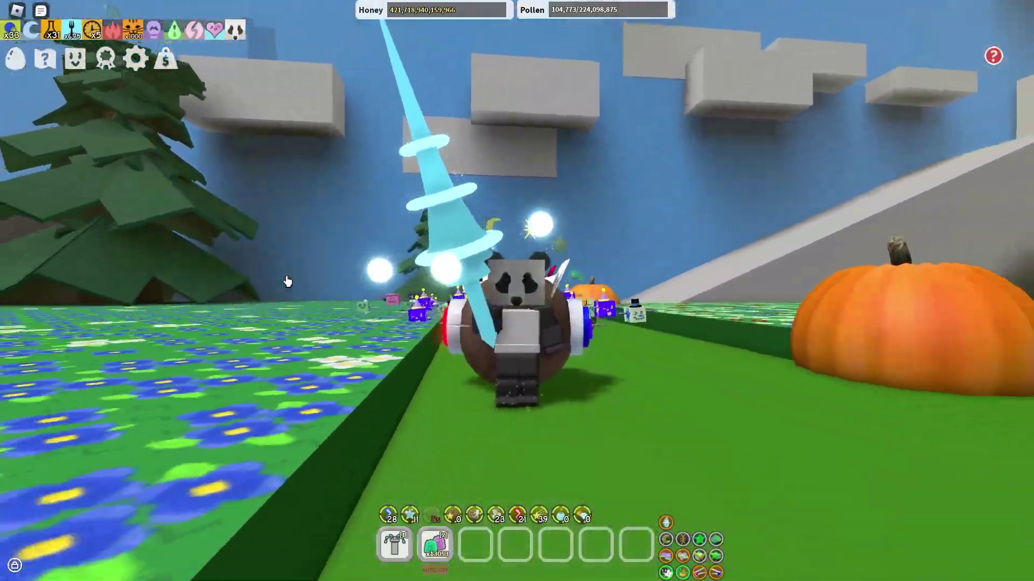
- Move and jump the character through the flower fields to gather pollen
key("d")
key("a")
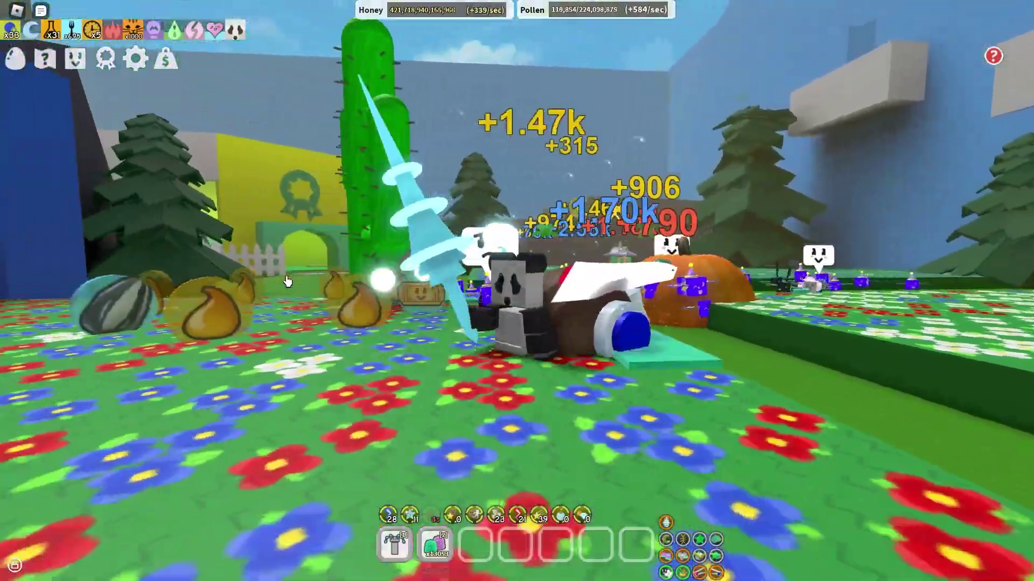
key("space")
key("d")
key("space")
key("s")
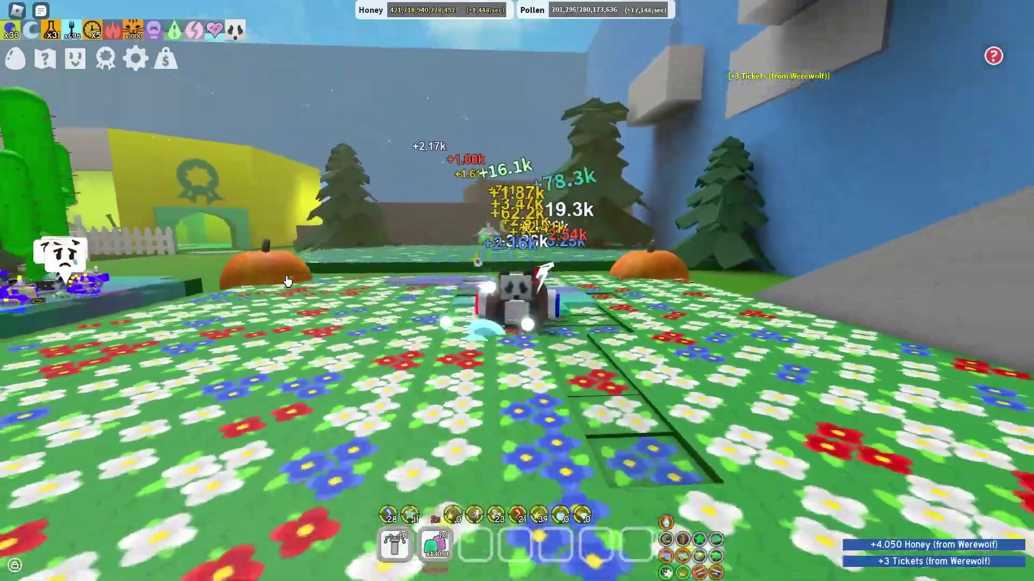
key("s")
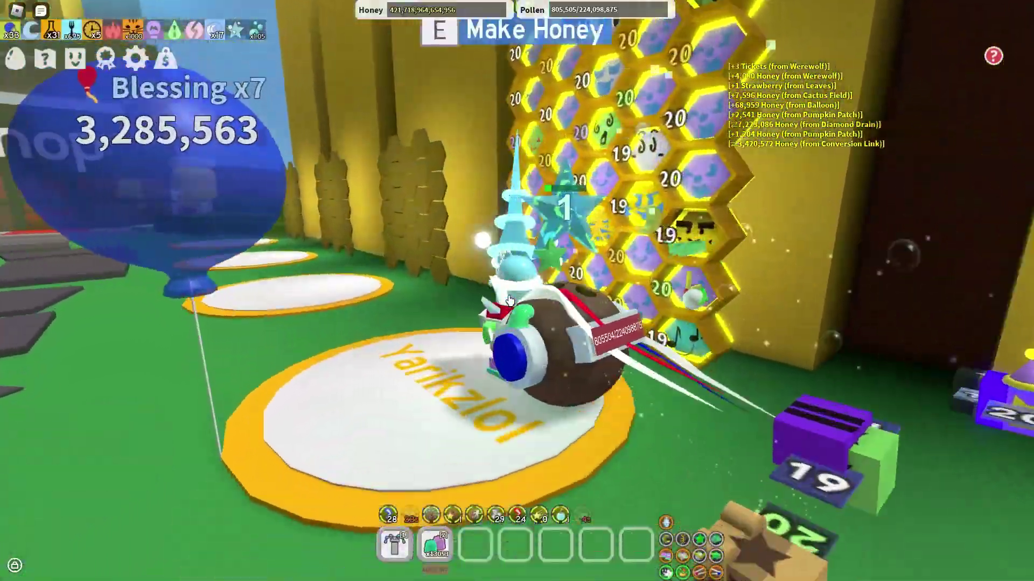
- Start making honey from the collected pollen at the hive
key("e")
scroll(509, 301, "down", 2)
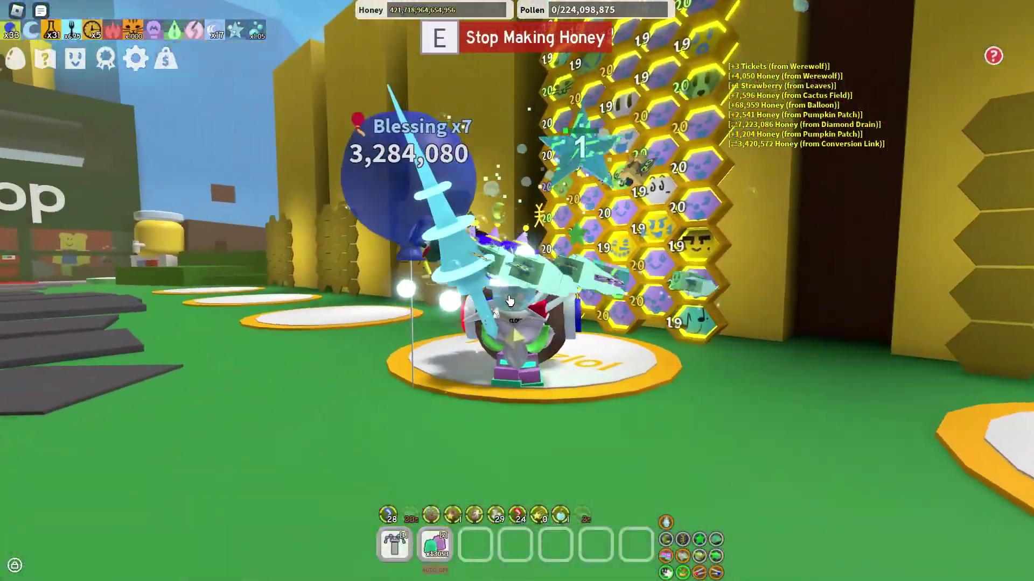
scroll(510, 300, "up", 2)
- Leave the hive and glide the character across the map to the blue gate marked 5
key("w")
key("space")
key("space")
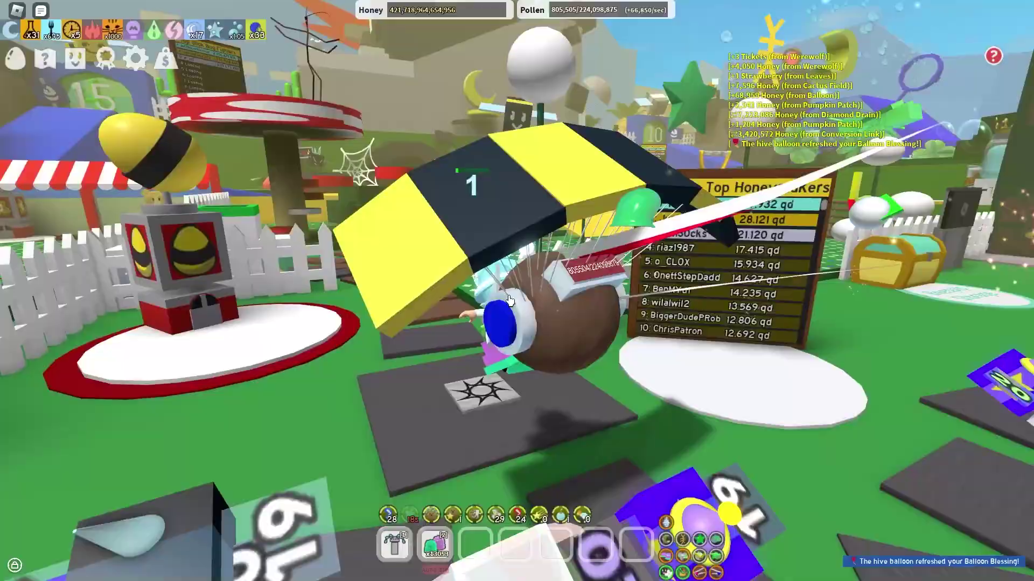
key("w")
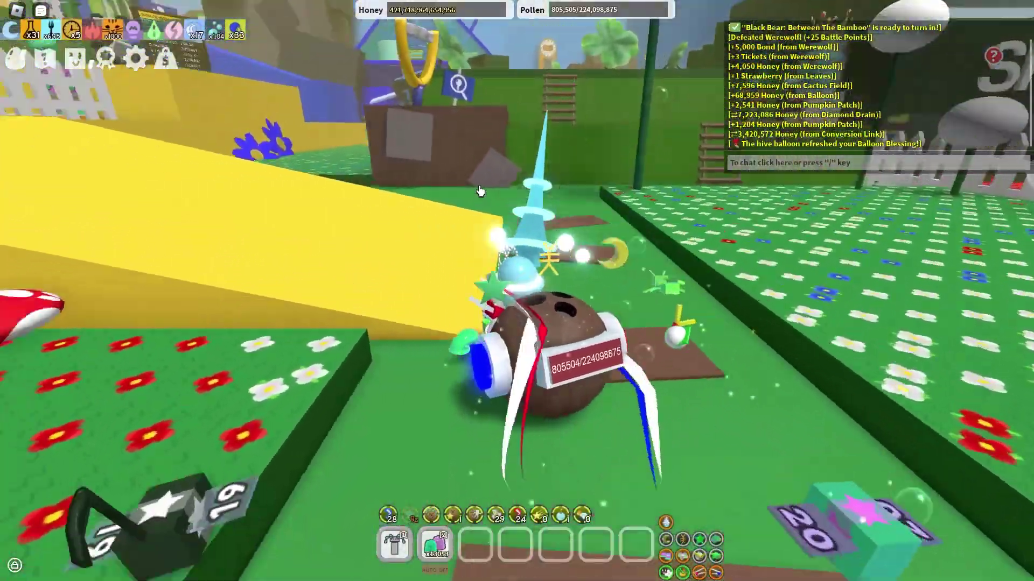
key("space")
key("space")
key("w")
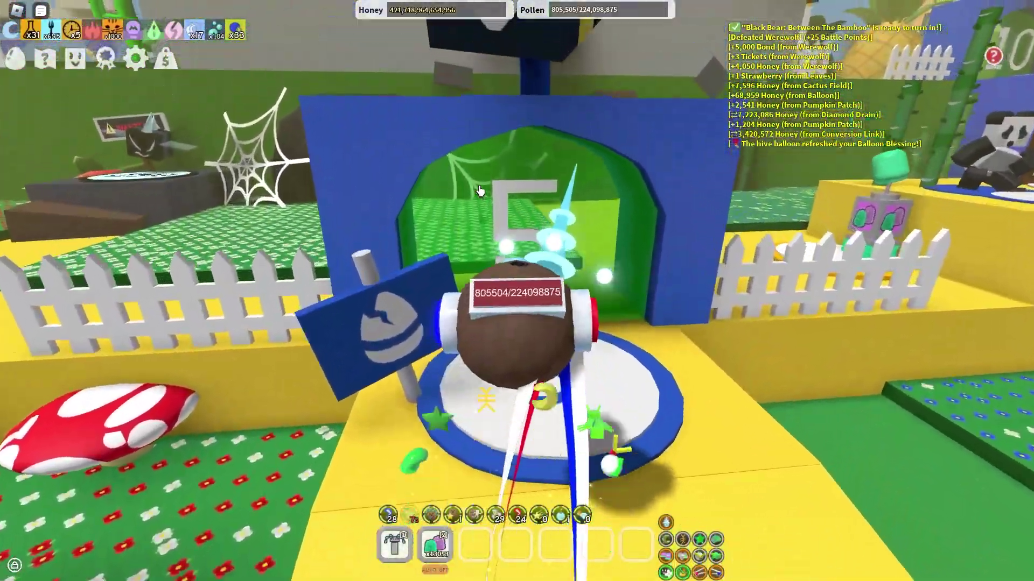
- Back the character away from the gate along the yellow ramp and jump forward toward it again
key("s")
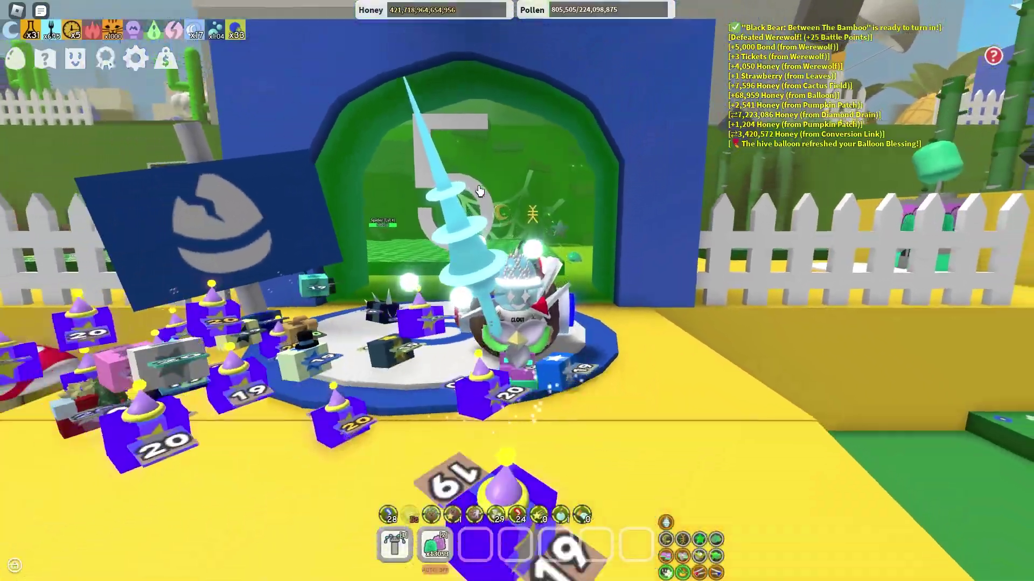
key("s")
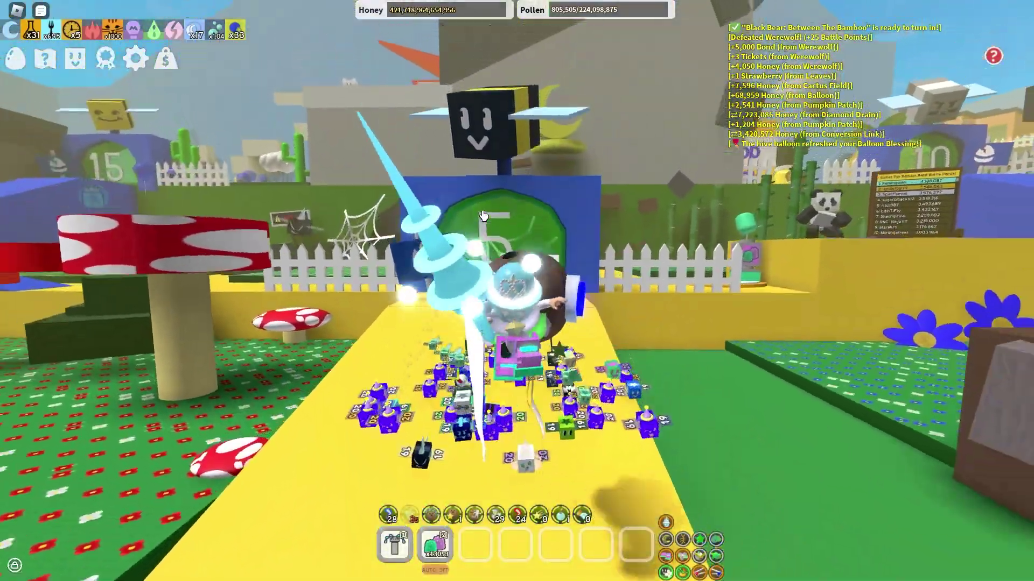
key("space")
key("w")
key("w")
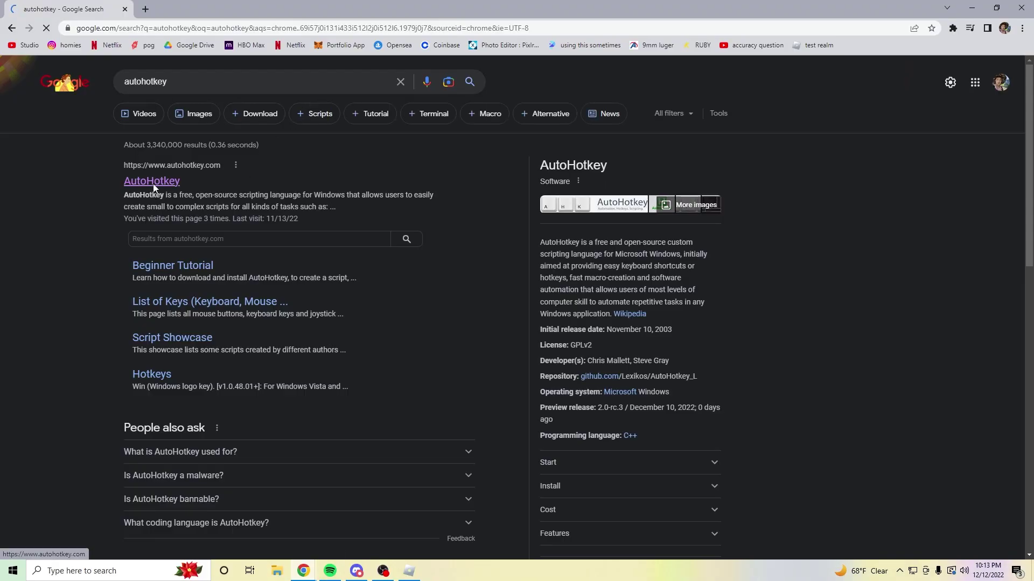
- Open the AutoHotkey website from the Google results in Chrome and download the current version
left_click(152, 181)
left_click(463, 350)
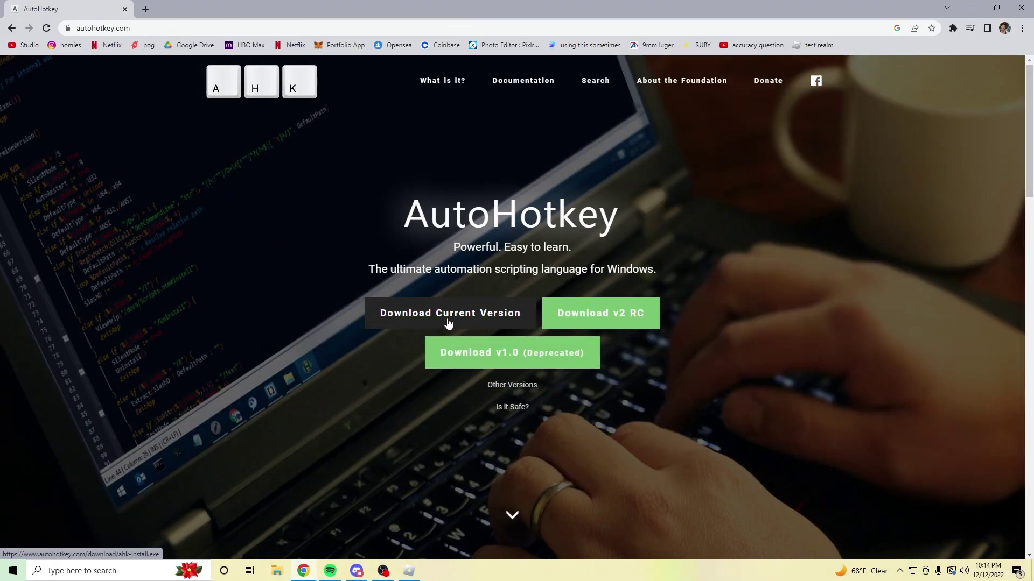
left_click(426, 314)
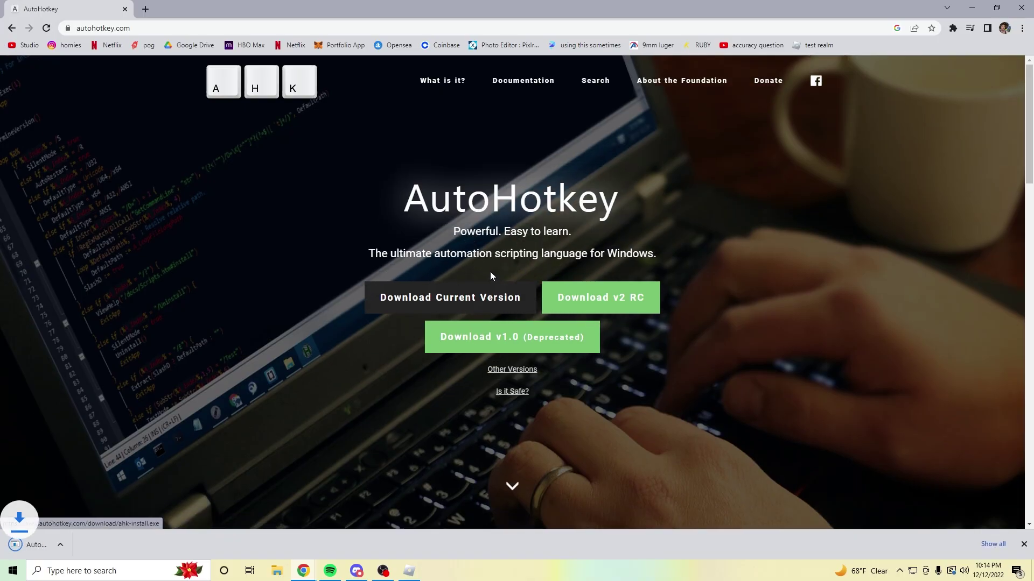
- Run the downloaded AutoHotkey setup with Express Installation and exit the installer
left_click(115, 545)
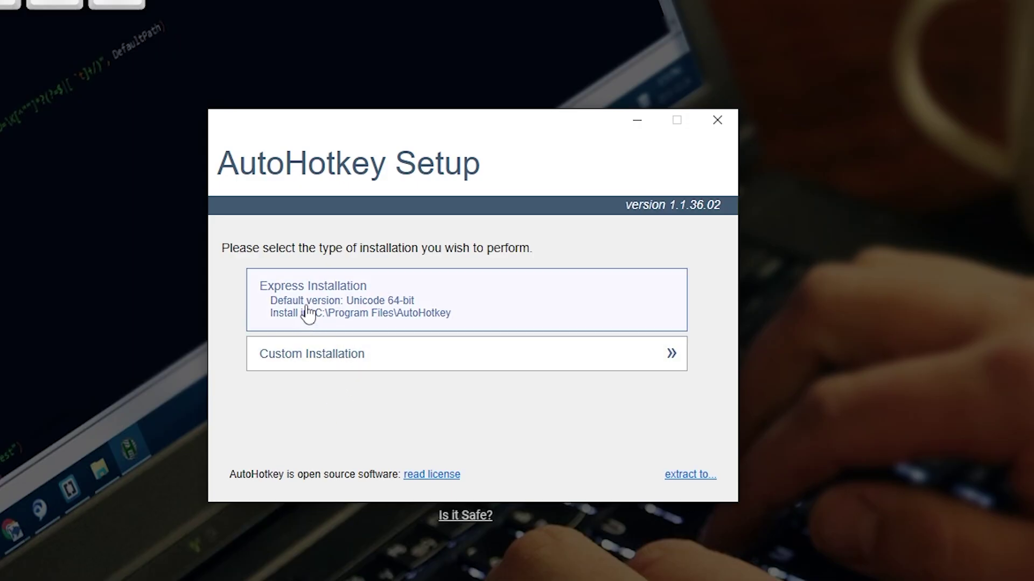
left_click(308, 314)
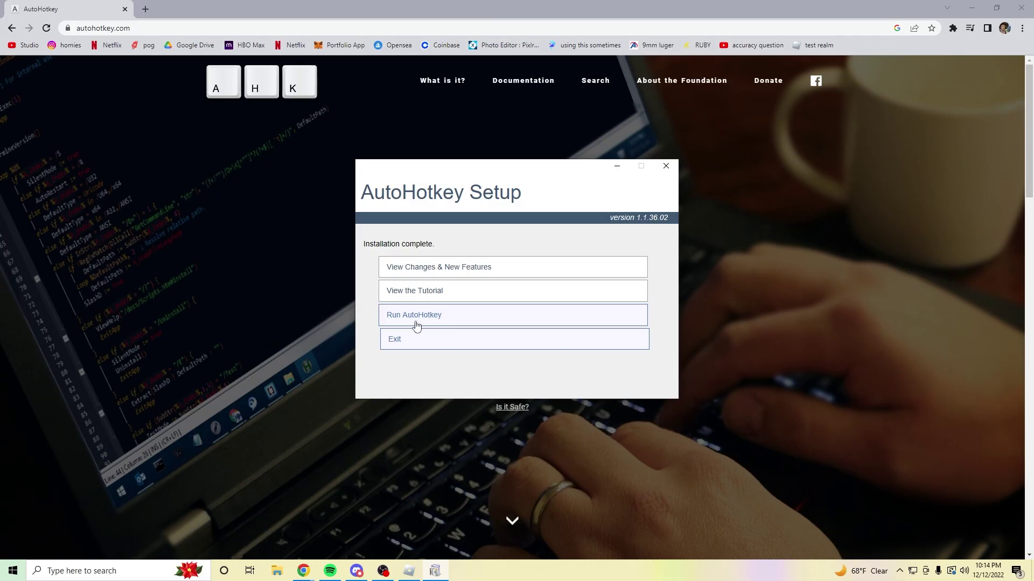
left_click(415, 346)
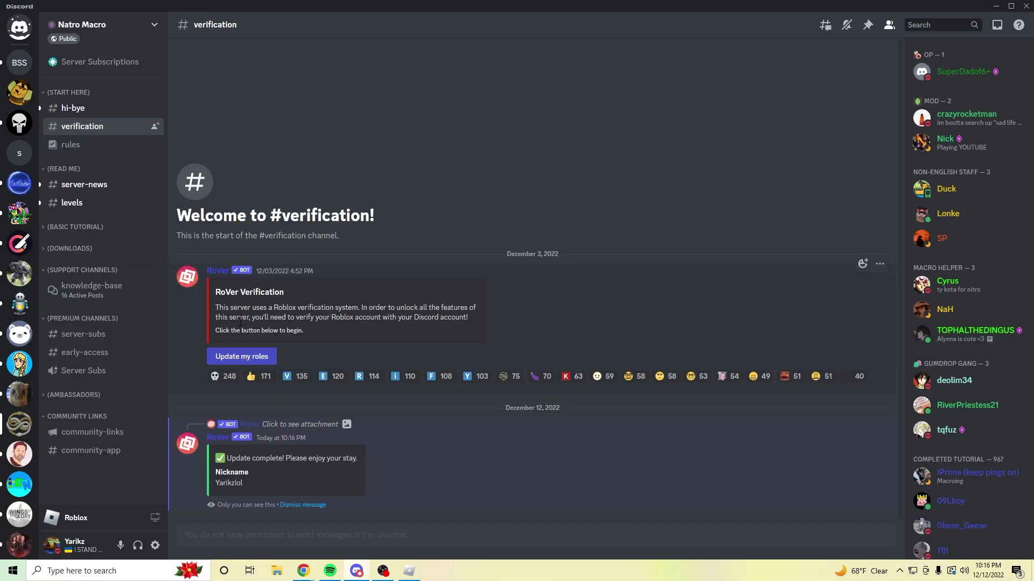
- Open the rules channel of the Natro Macro Discord server and react to the rules message
left_click(87, 144)
left_click(219, 502)
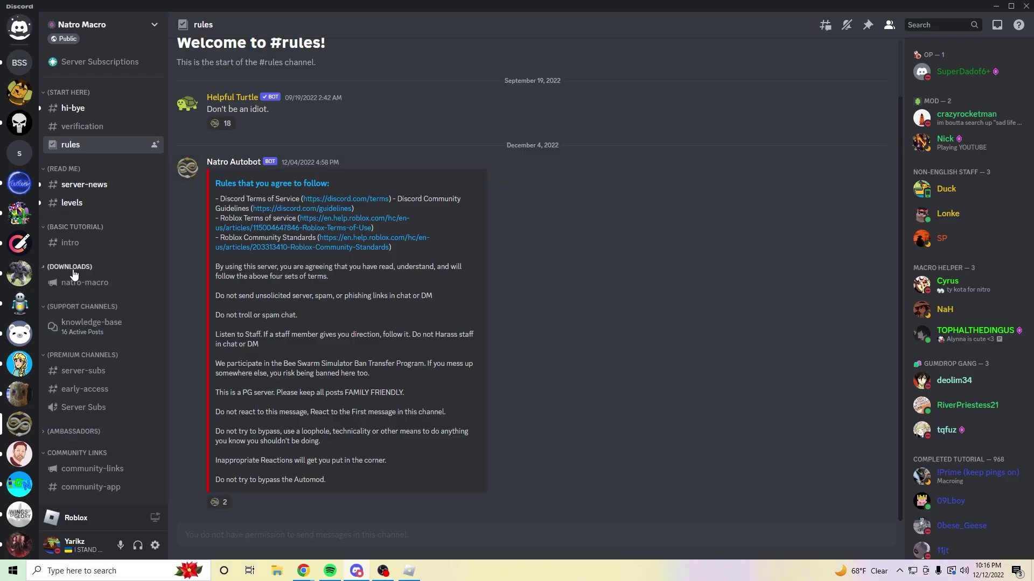
- Download Natro_Macro_v0.8.5A.zip from the natro-macro channel, continuing past the download warnings to keep the file
left_click(75, 266)
left_click(102, 283)
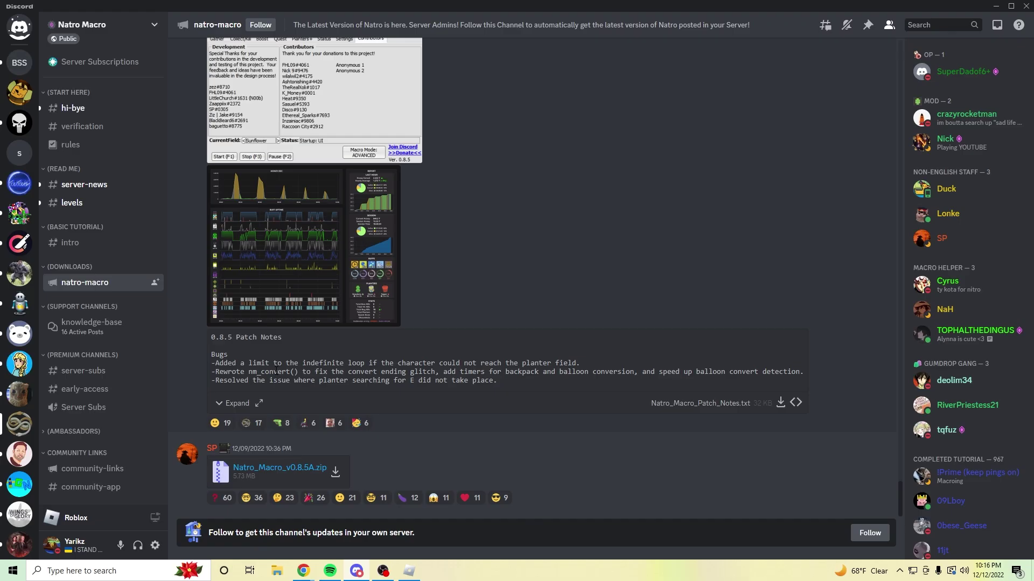
left_click(274, 469)
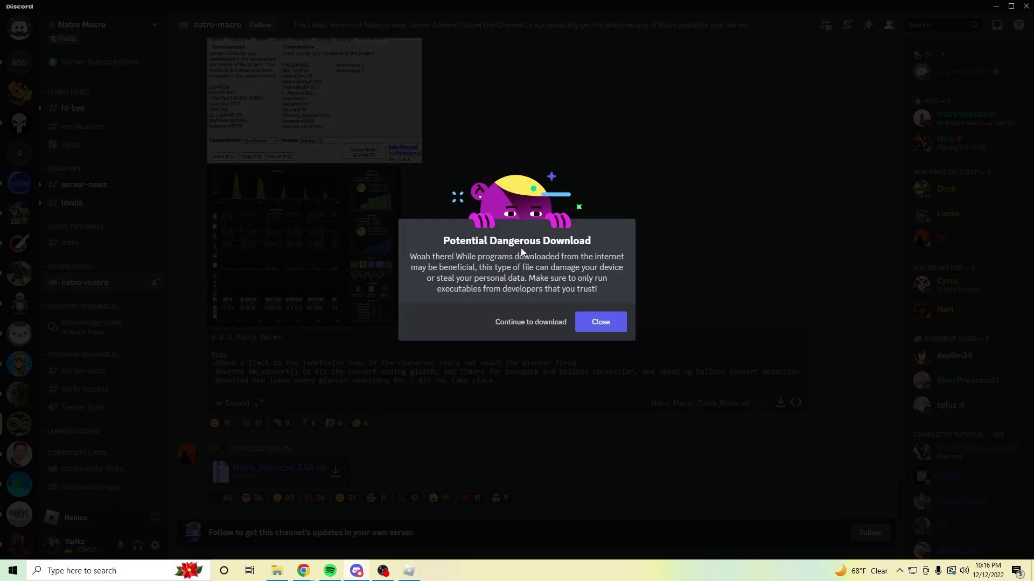
left_click(530, 323)
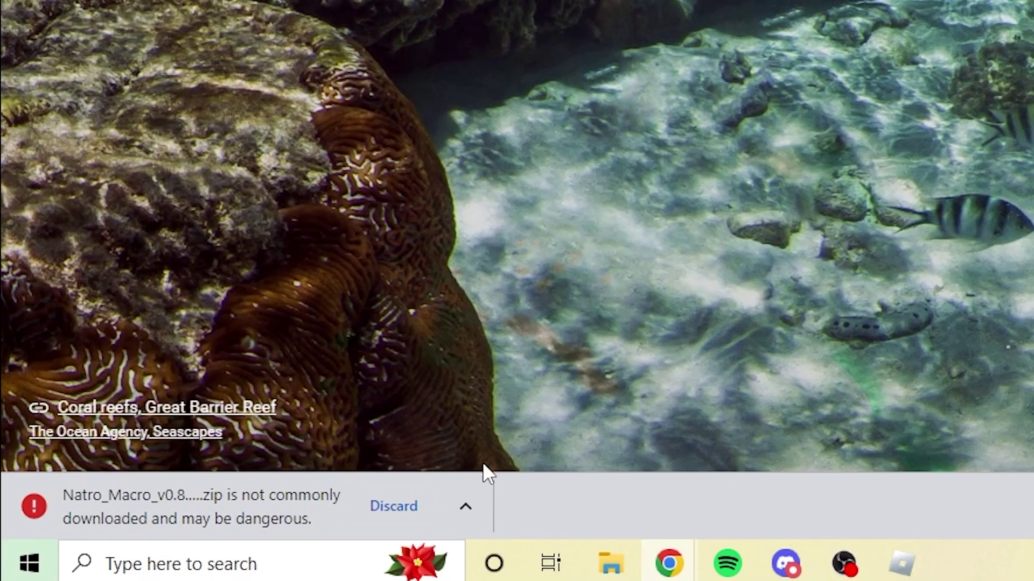
left_click(213, 537)
left_click(490, 431)
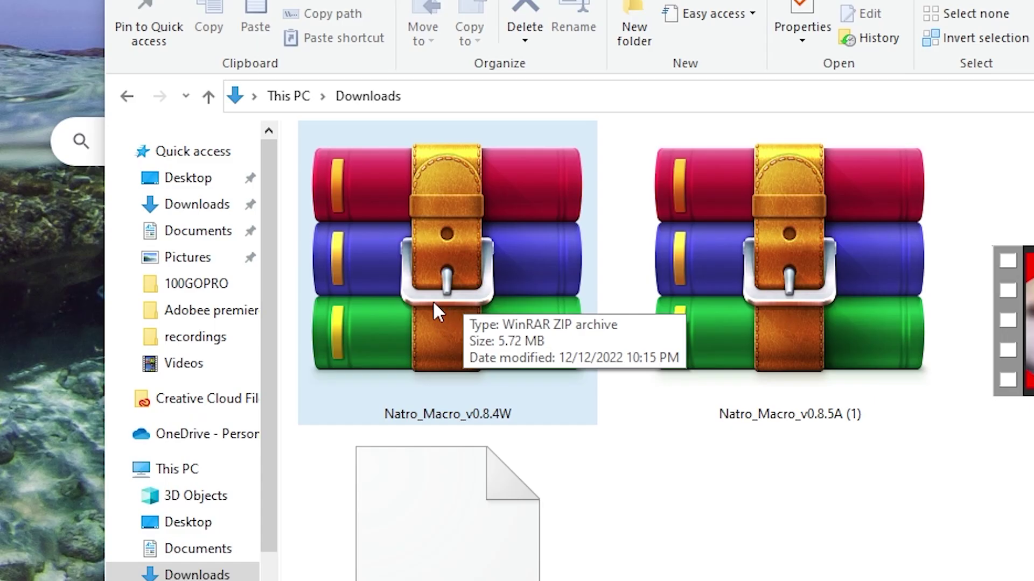
- Extract the Natro_Macro_v0.8.4W archive from the Downloads folder to the Desktop
right_click(453, 273)
right_click(405, 310)
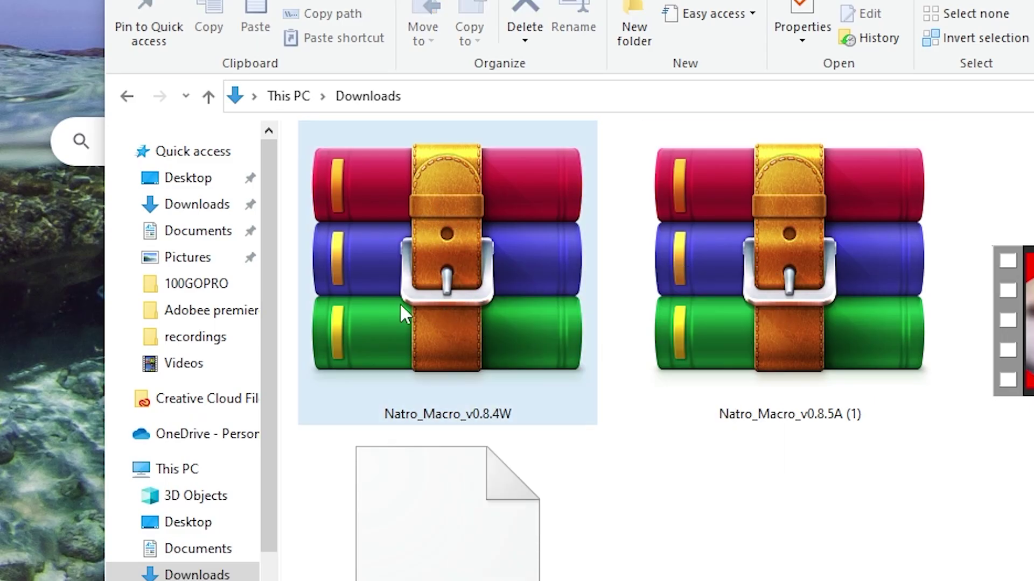
right_click(408, 311)
left_click(519, 394)
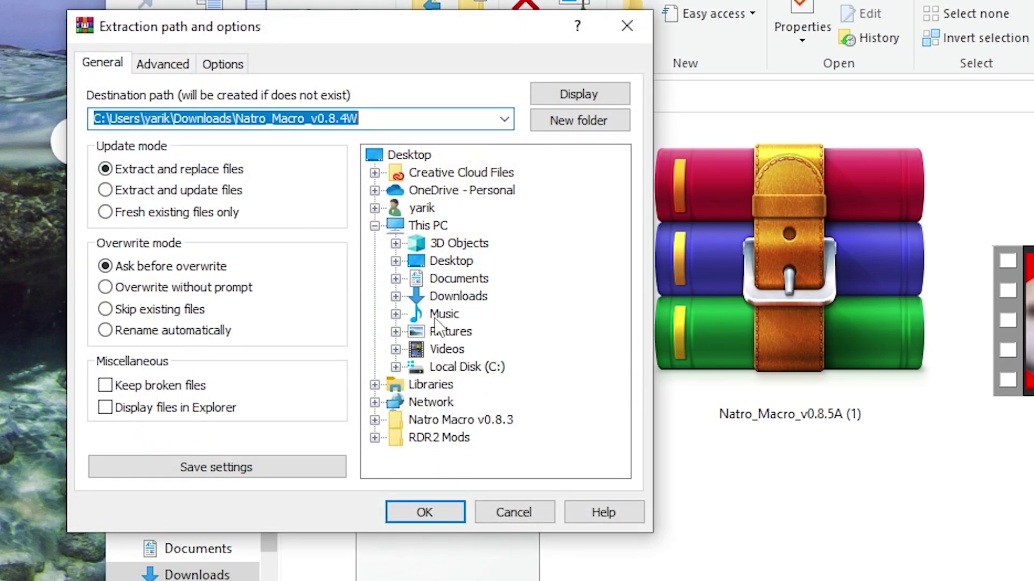
left_click(450, 261)
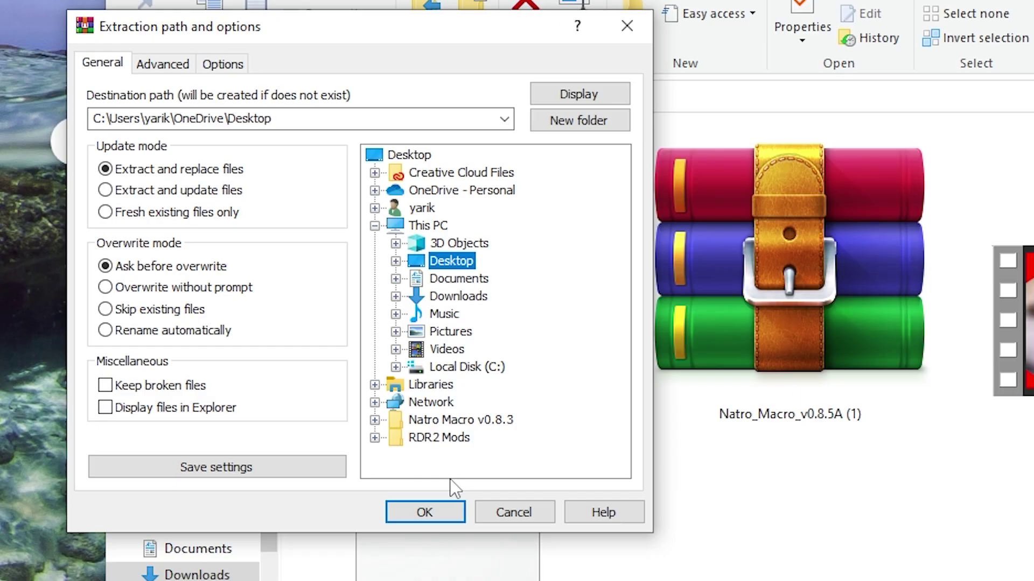
left_click(441, 512)
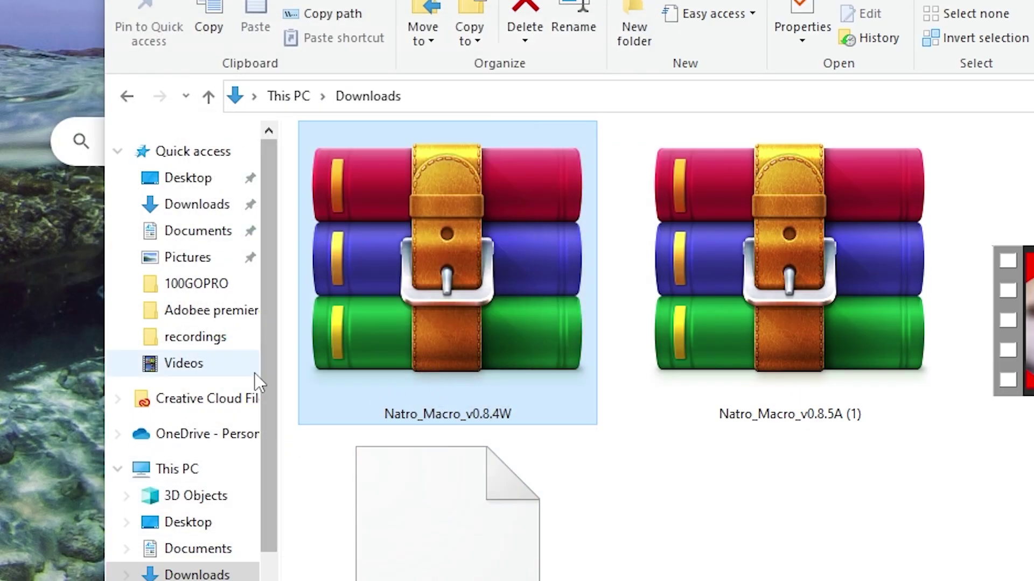
- Open the Natro Macro v0.8.3 folder on the Desktop and run the natro_macro script
left_click(188, 178)
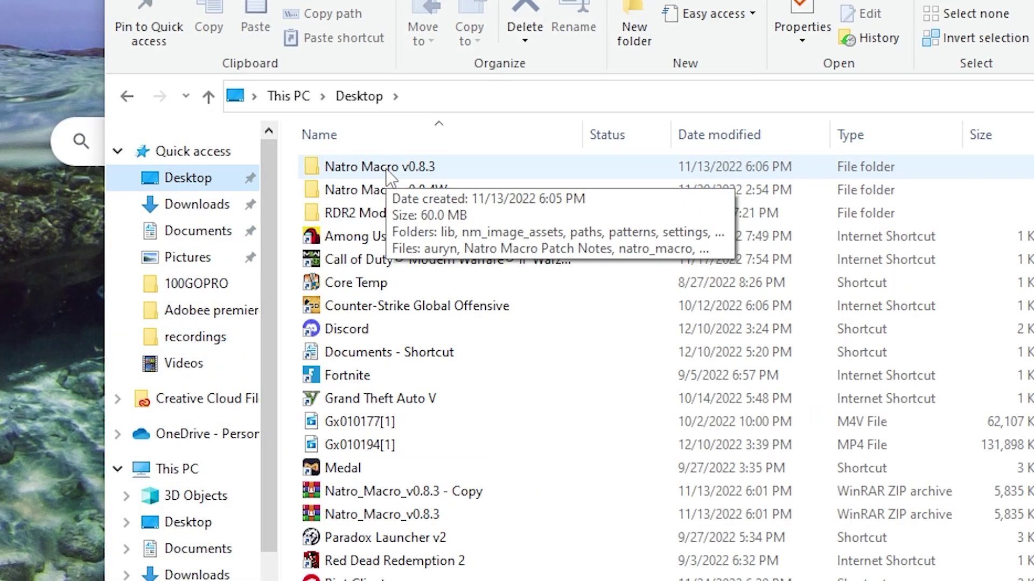
double_click(385, 168)
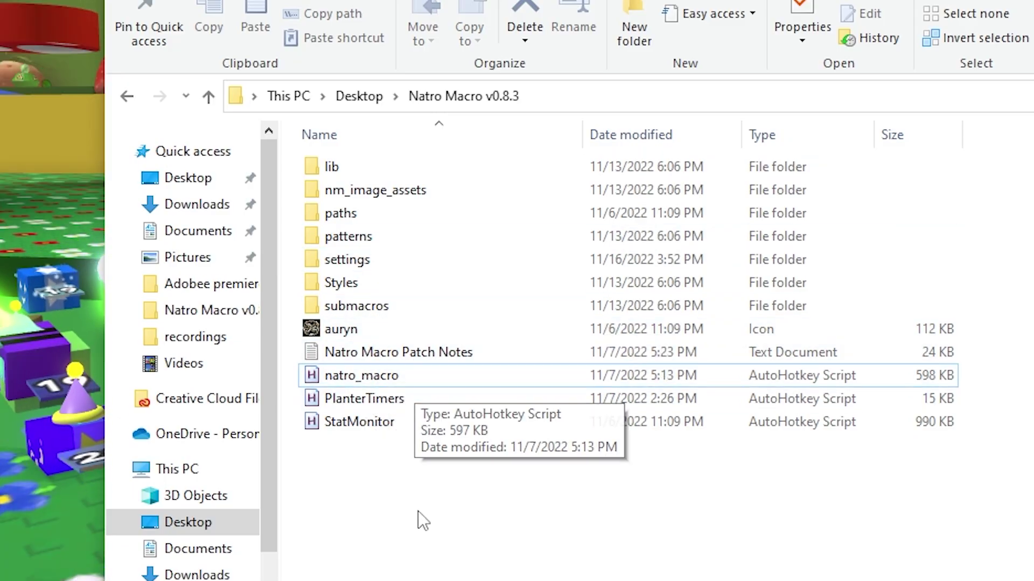
left_click(393, 376)
double_click(392, 376)
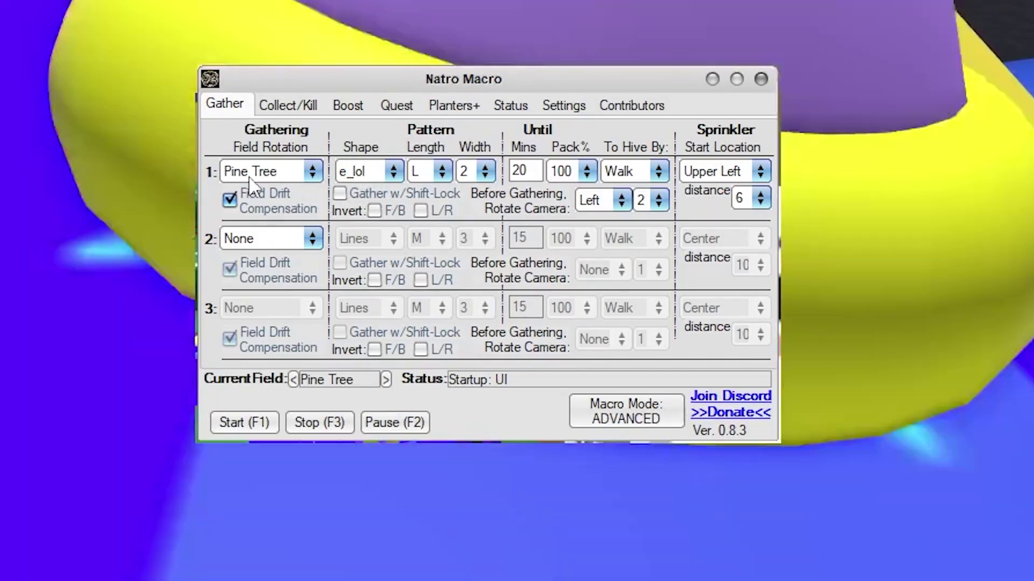
- Examine the available fields for the first gathering rotation, keeping Pine Tree
left_click(247, 175)
left_click(248, 176)
left_click(258, 173)
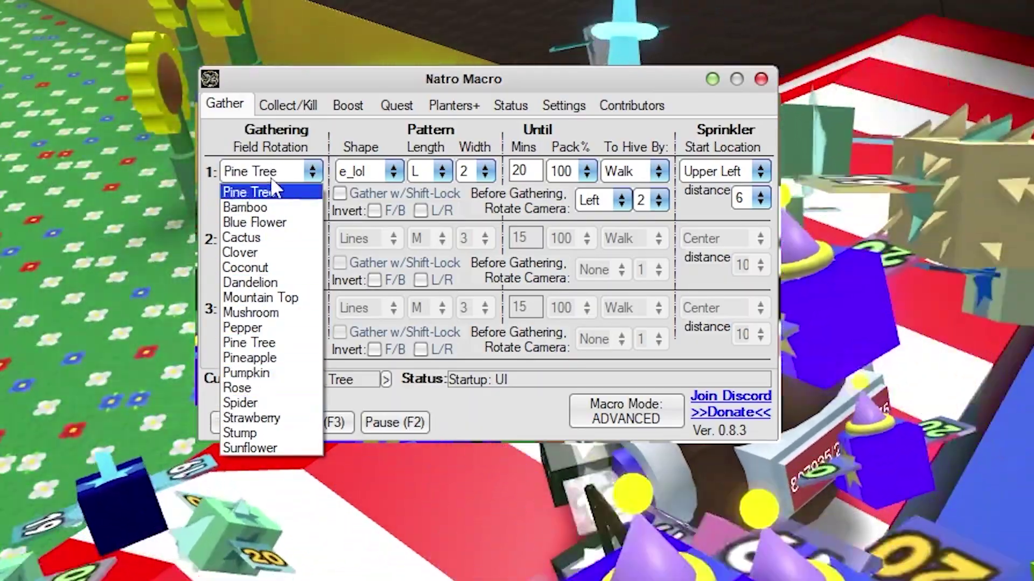
left_click(304, 181)
- Examine the pattern shape and length options for the first field, keeping e_lol and L
left_click(359, 173)
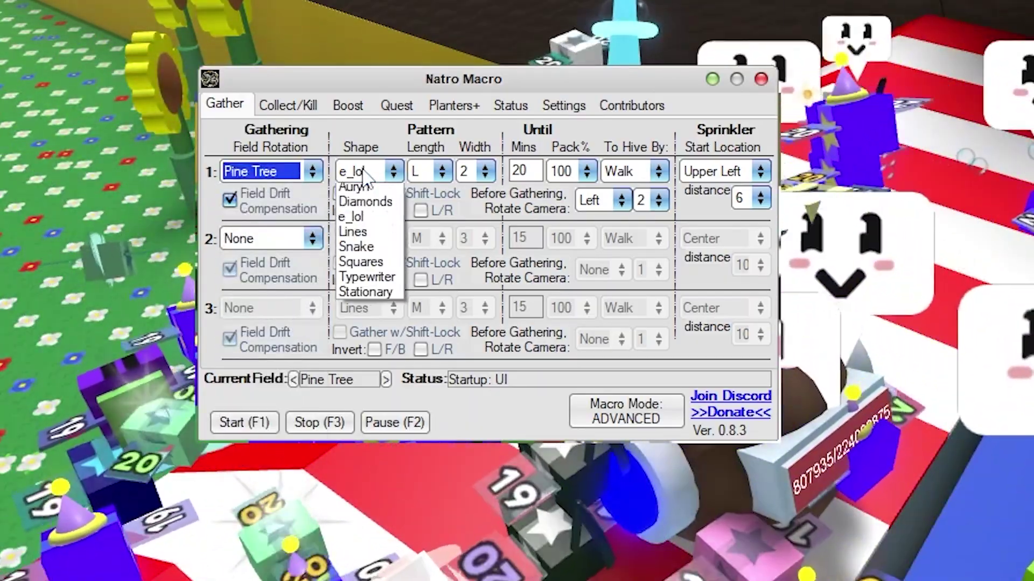
left_click(360, 181)
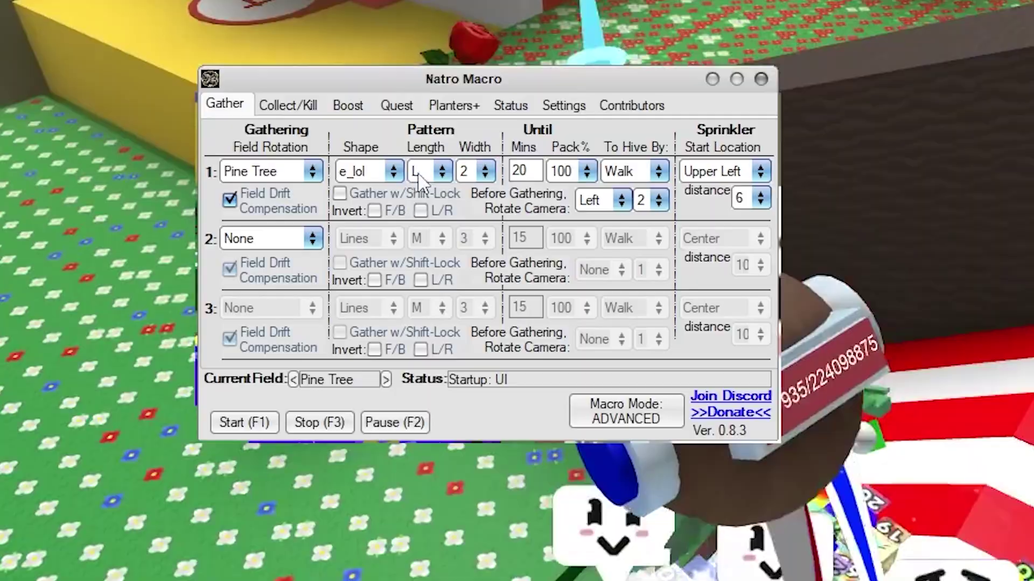
left_click(419, 178)
left_click(420, 188)
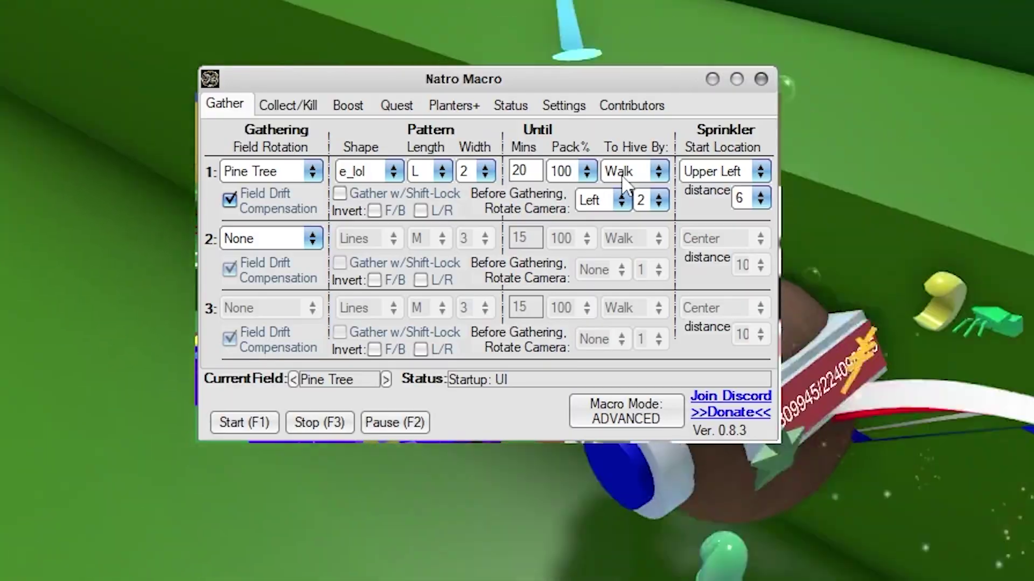
- Set the first field's To Hive By option to Reset
left_click(625, 183)
left_click(626, 183)
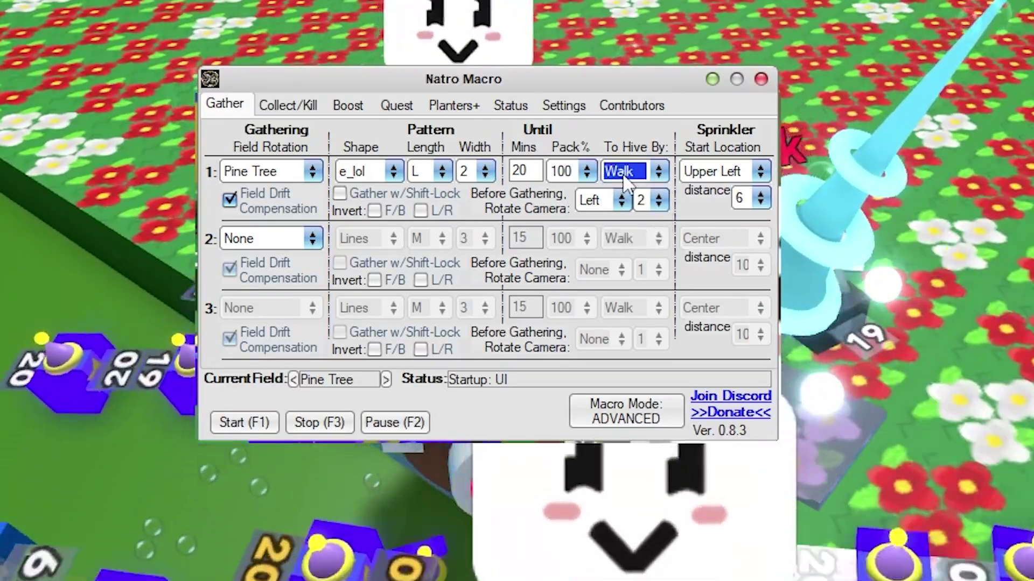
left_click(1005, 162)
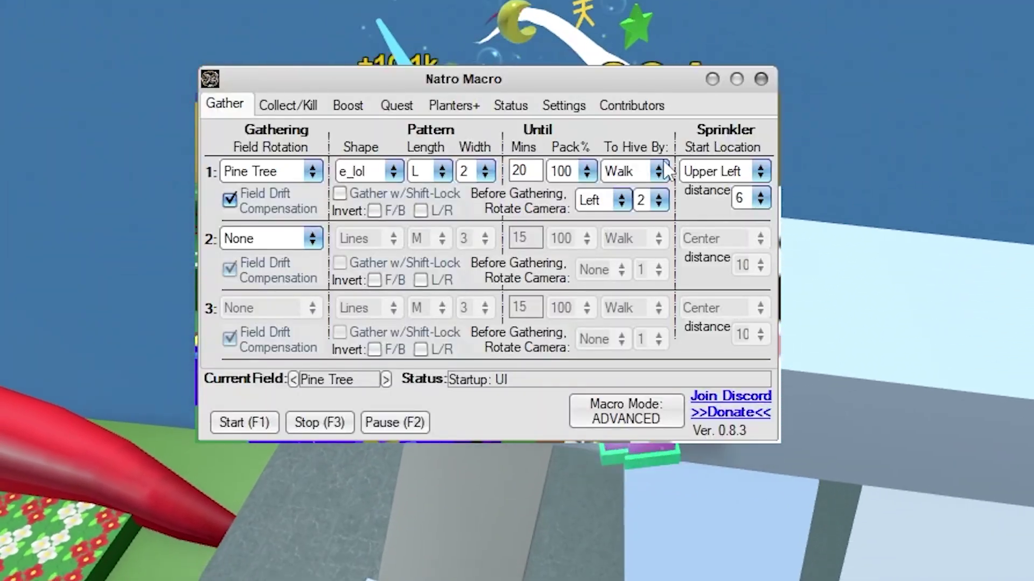
left_click(659, 171)
left_click(620, 224)
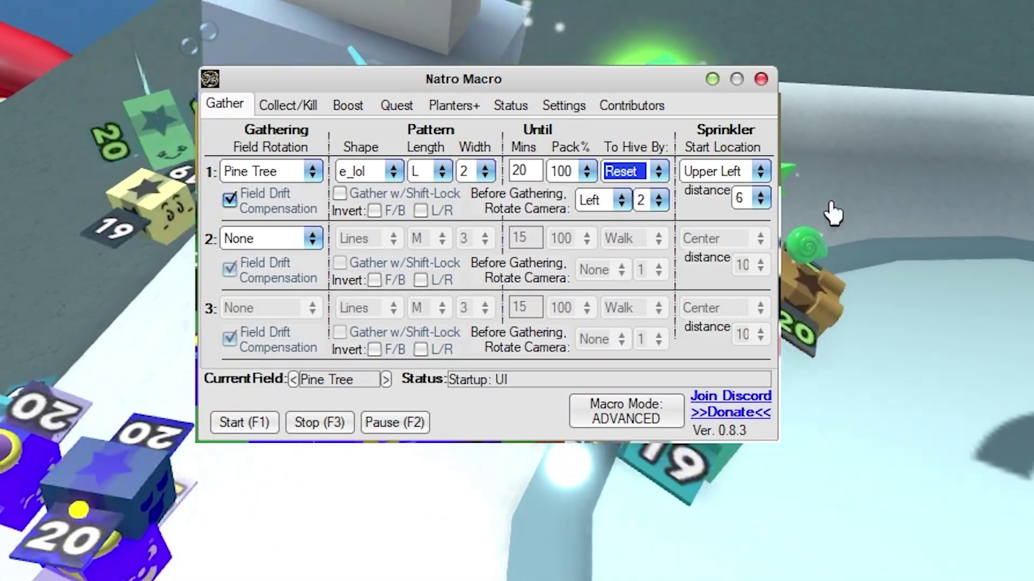
left_click(832, 212)
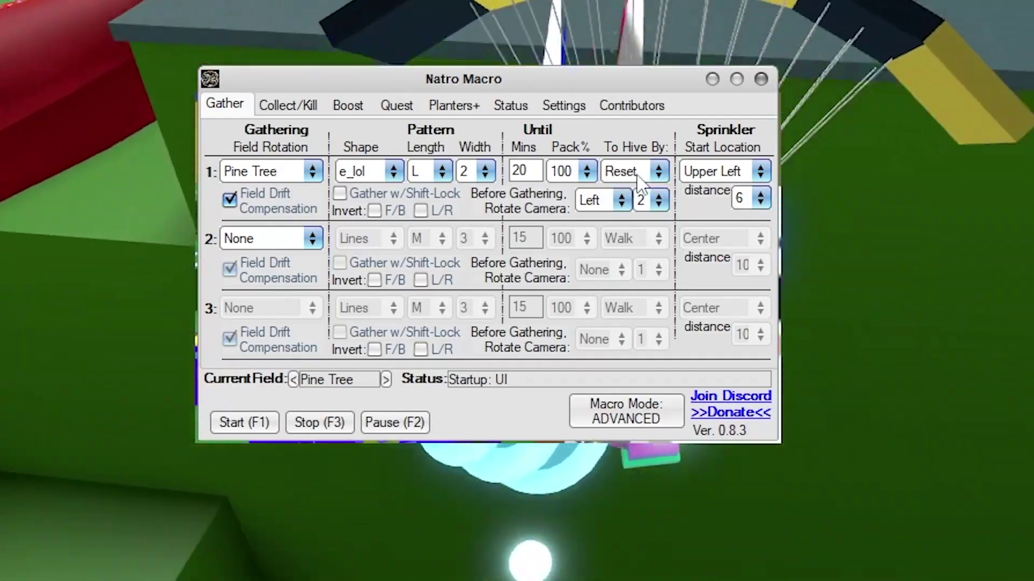
left_click(637, 176)
left_click(380, 203)
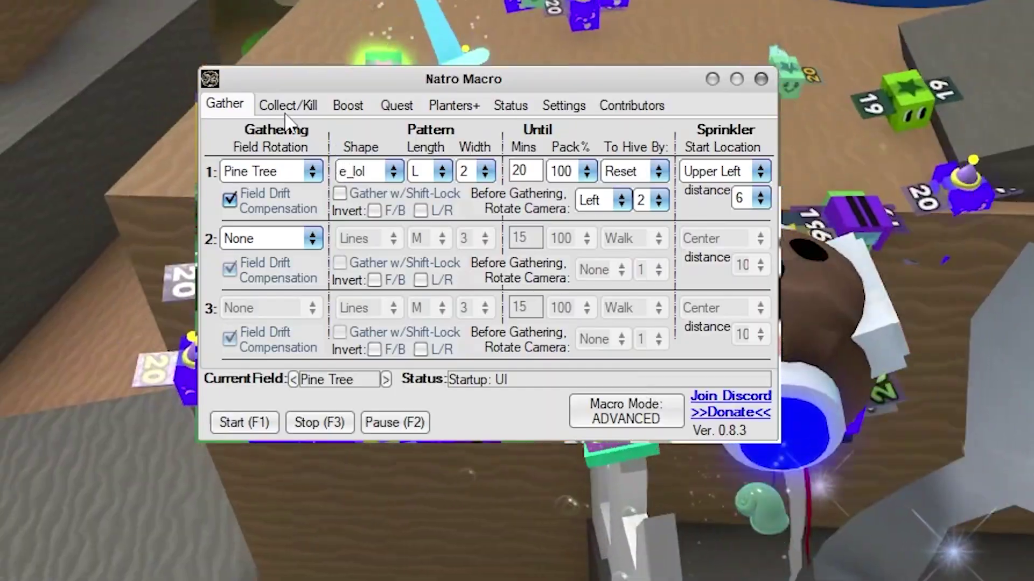
- Examine the Mondo options in the Collect/Kill settings, keeping Buff
left_click(287, 105)
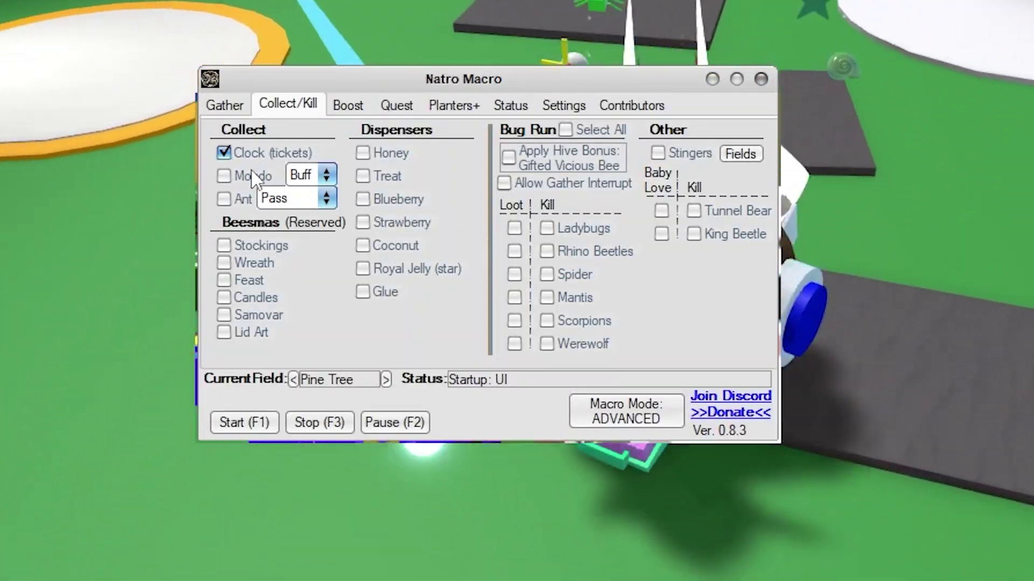
left_click(304, 177)
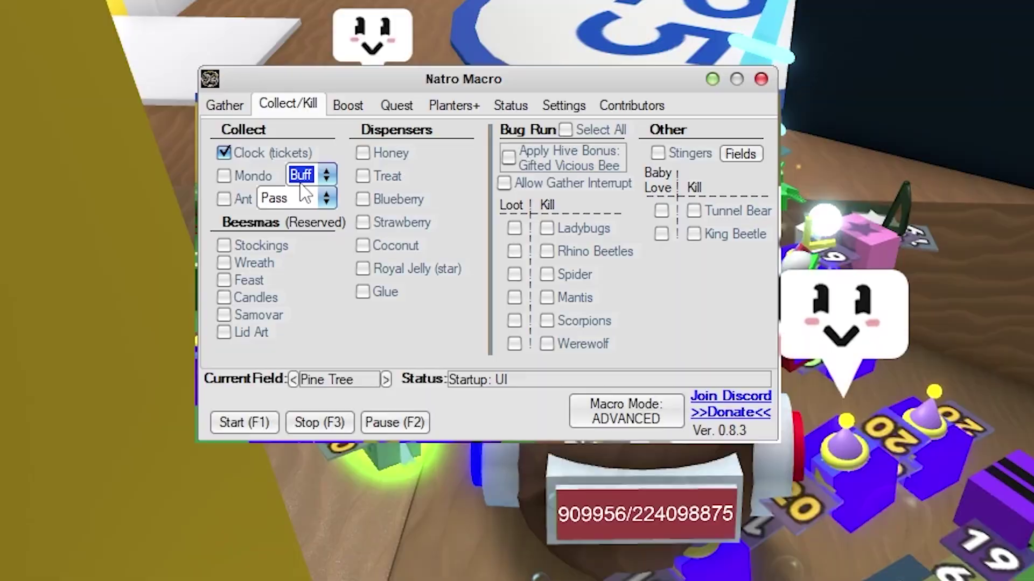
left_click(304, 180)
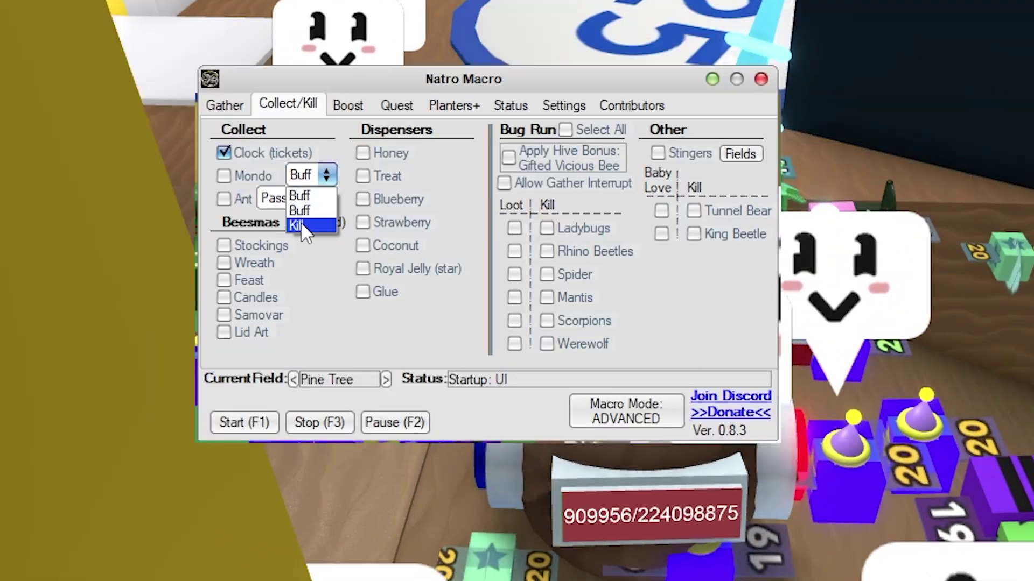
left_click(303, 183)
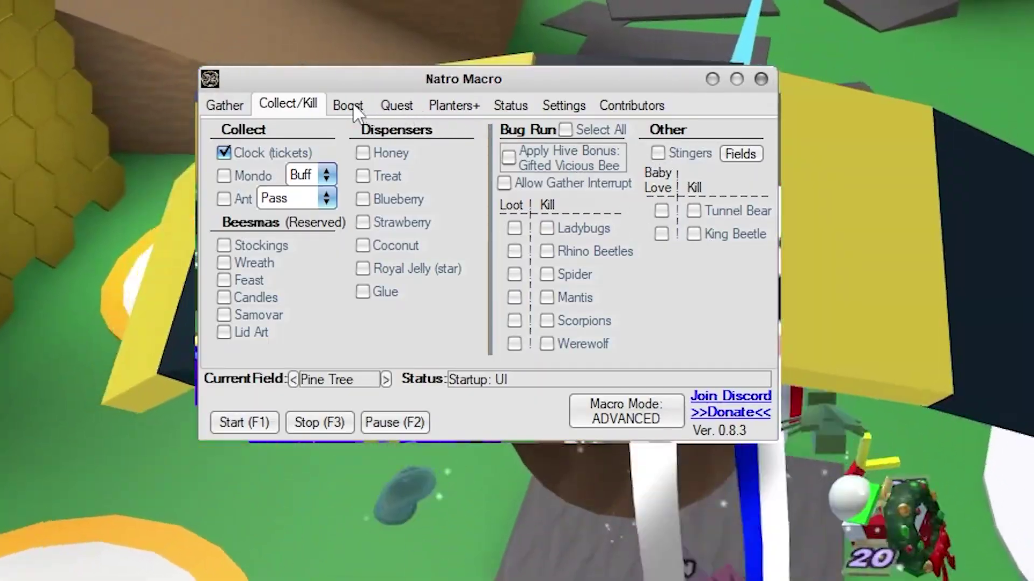
- In the Boost settings, set hotbar slot 3 to be used while Gathering every 10 minutes
left_click(350, 105)
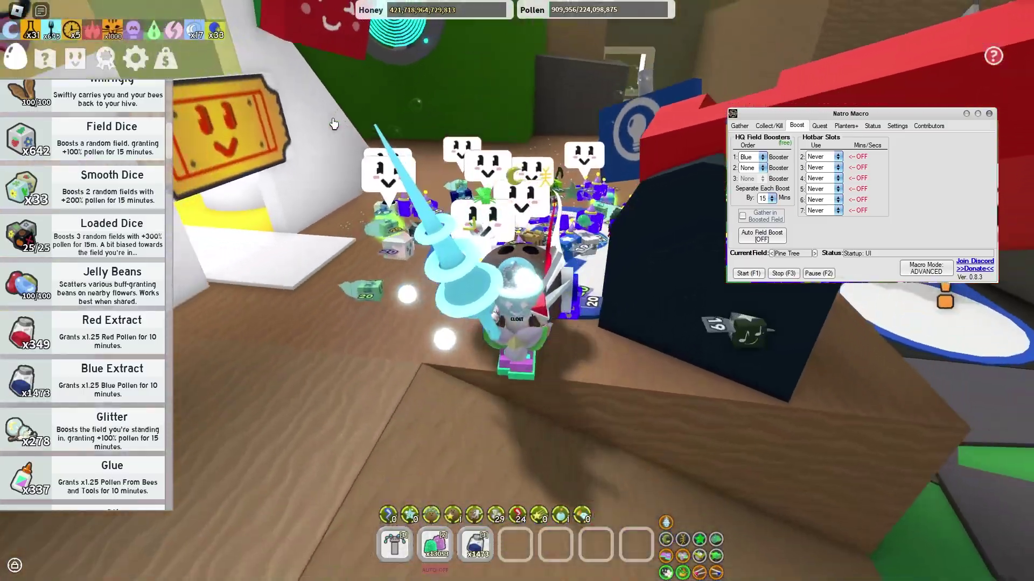
key("s")
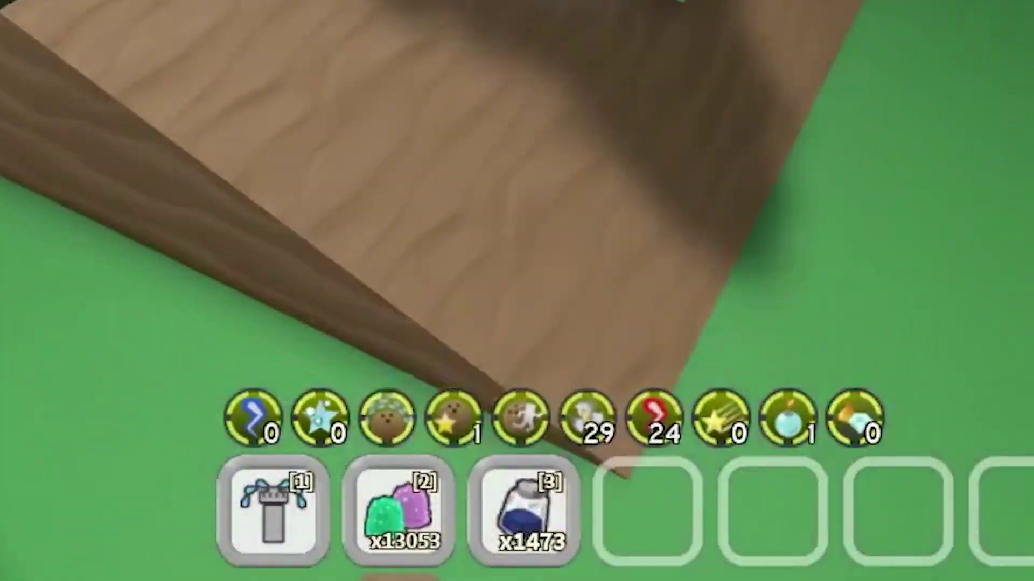
left_click(415, 213)
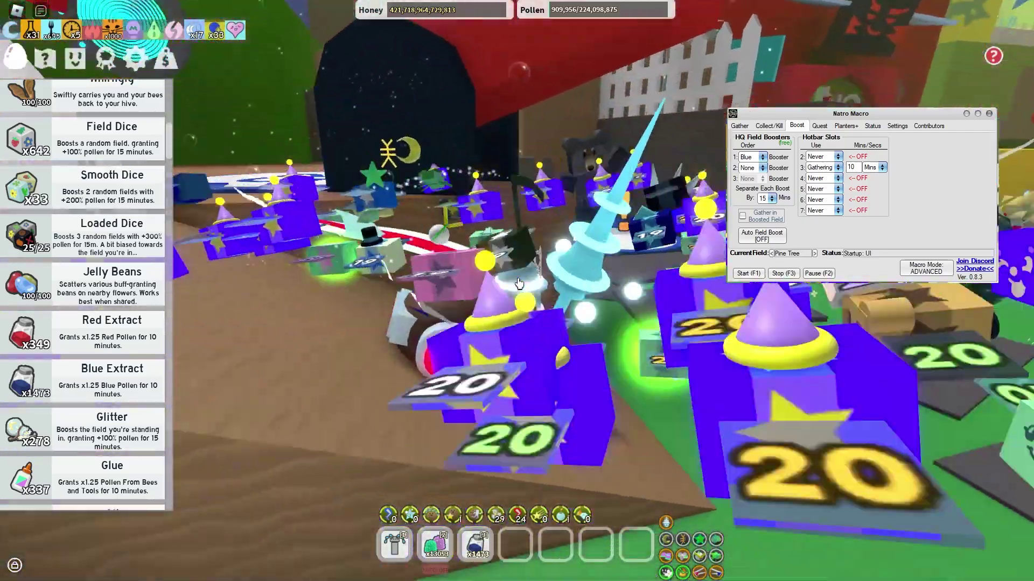
key("s")
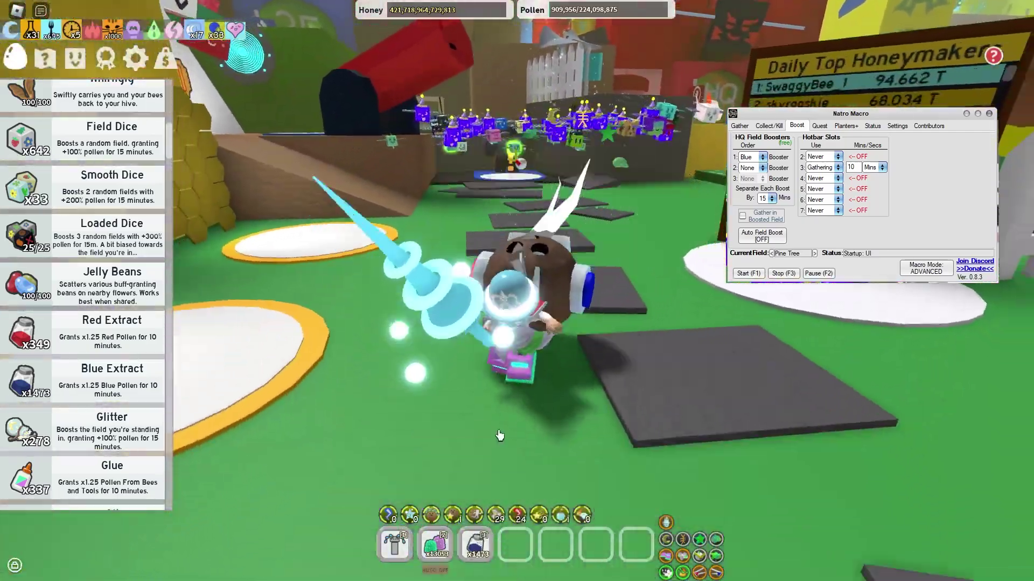
key("w")
key("space")
key("space")
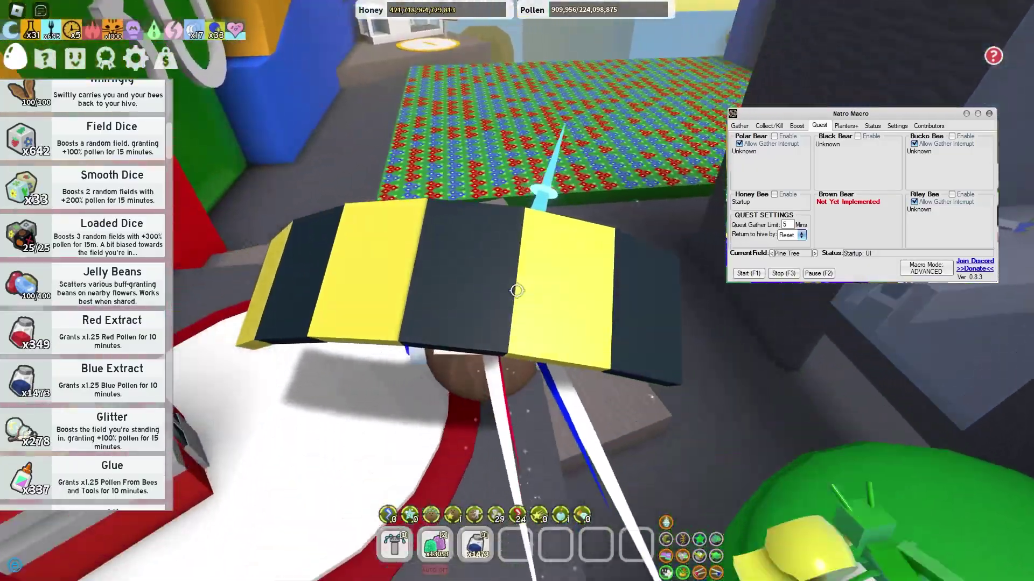
key("space")
key("space")
key("shift")
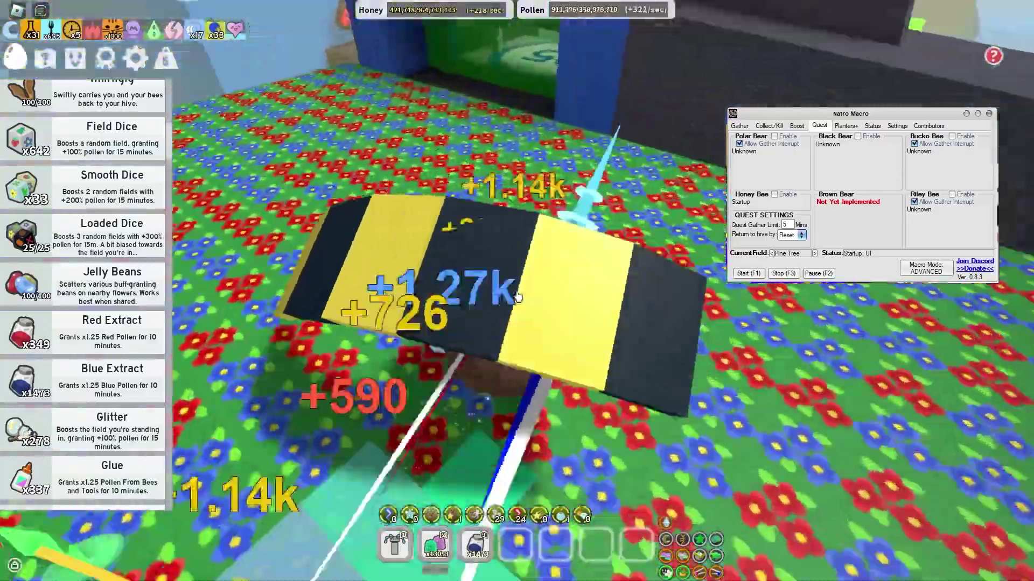
key("shift")
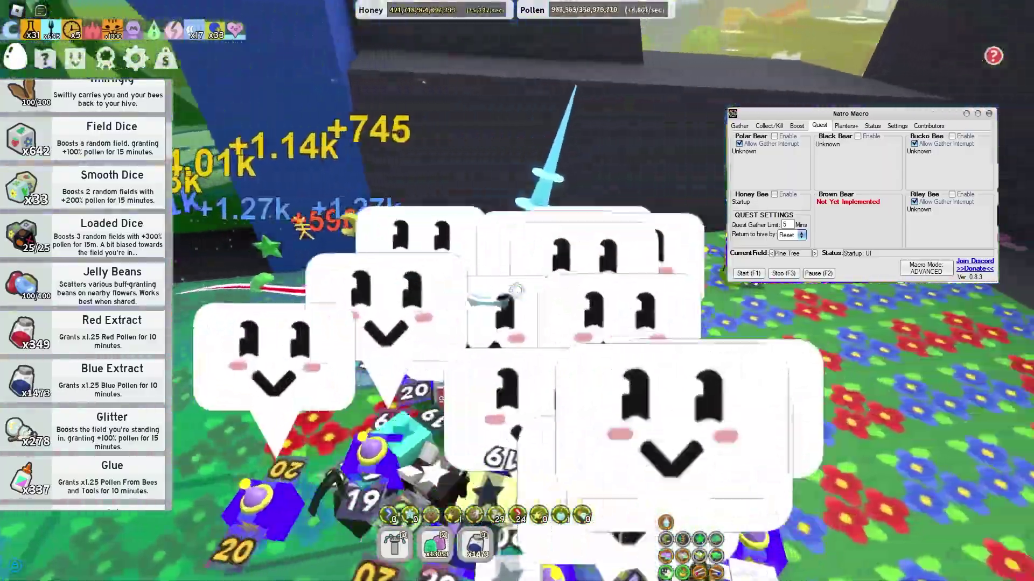
key("shift")
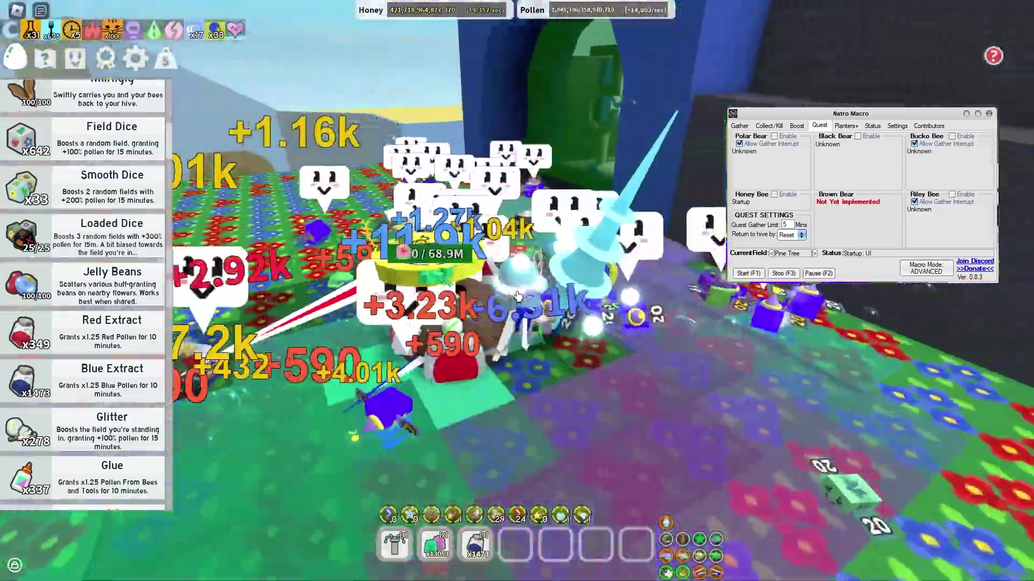
key("space")
key("space")
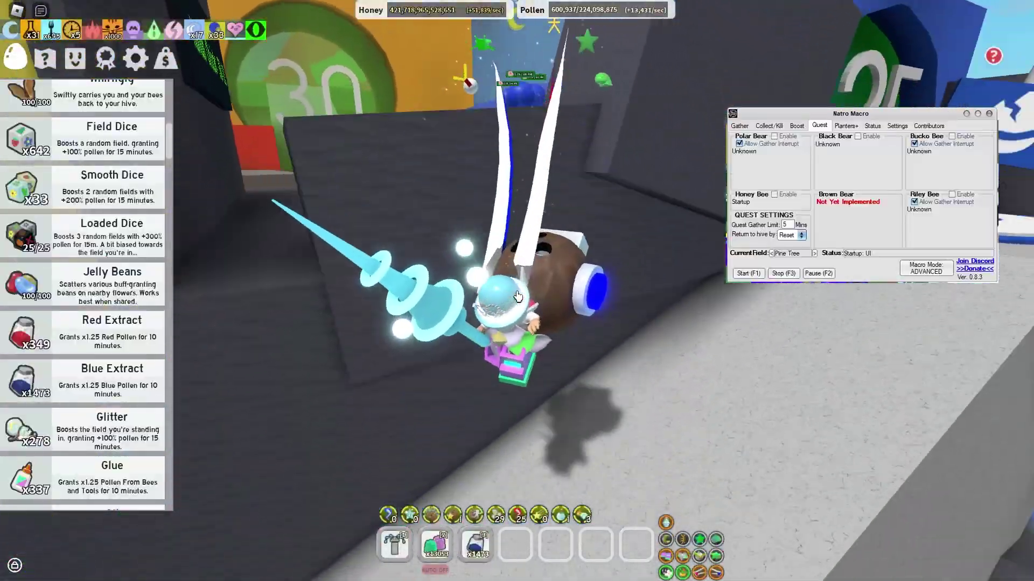
key("space")
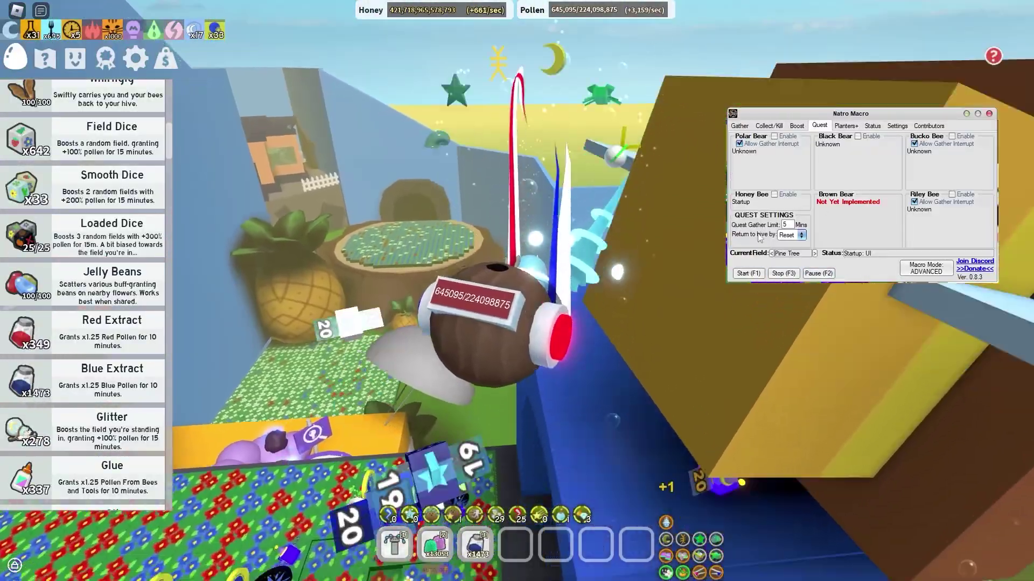
key("w")
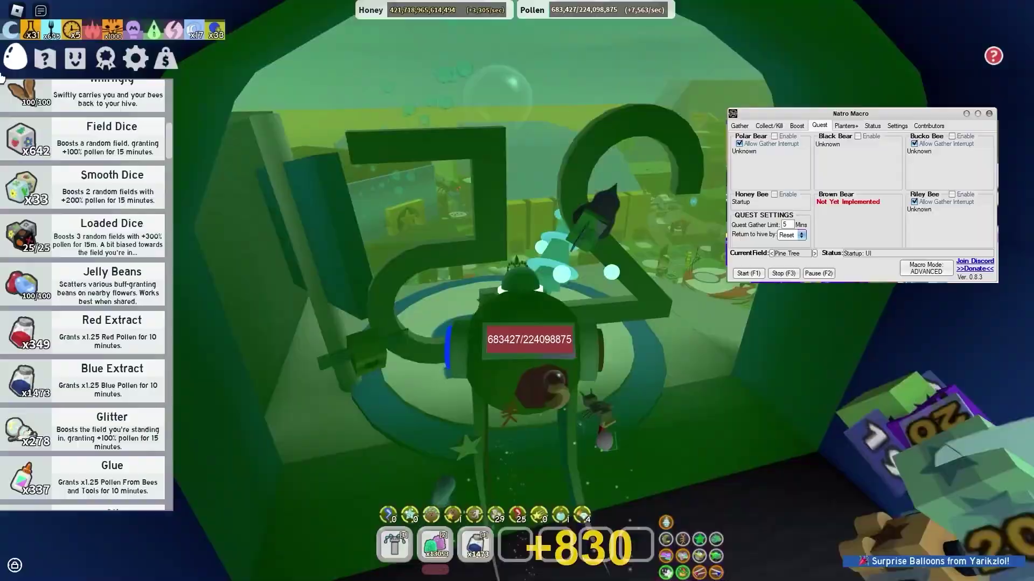
key("space")
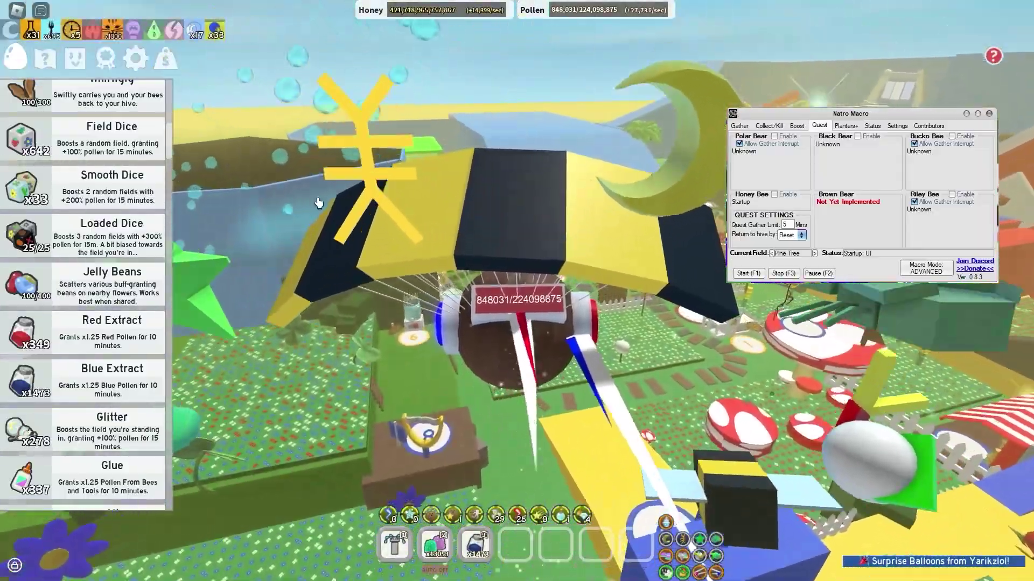
scroll(33, 144, "up", 8)
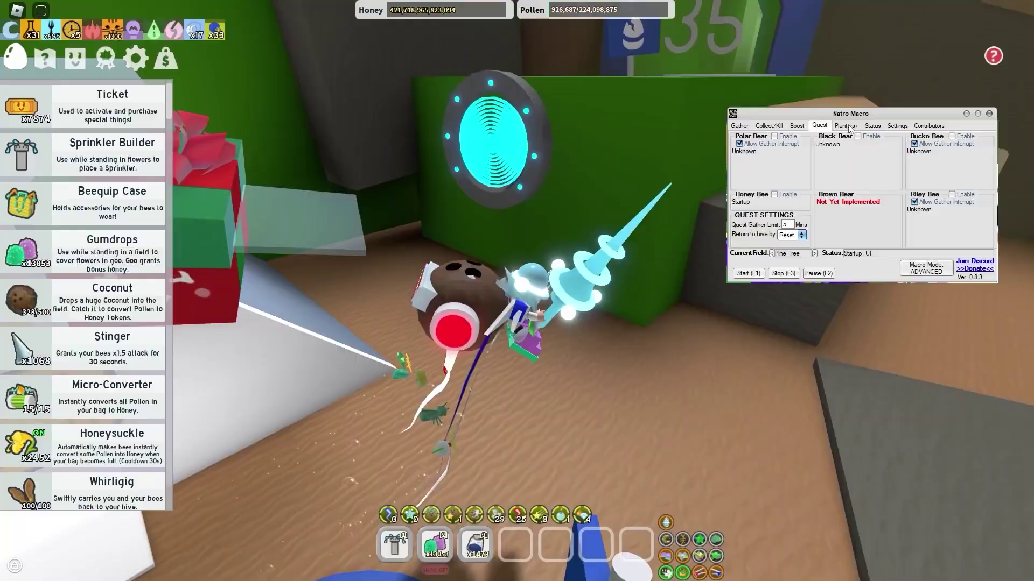
- Examine the Planters+ settings, switching Planters+ off and back on
left_click(847, 126)
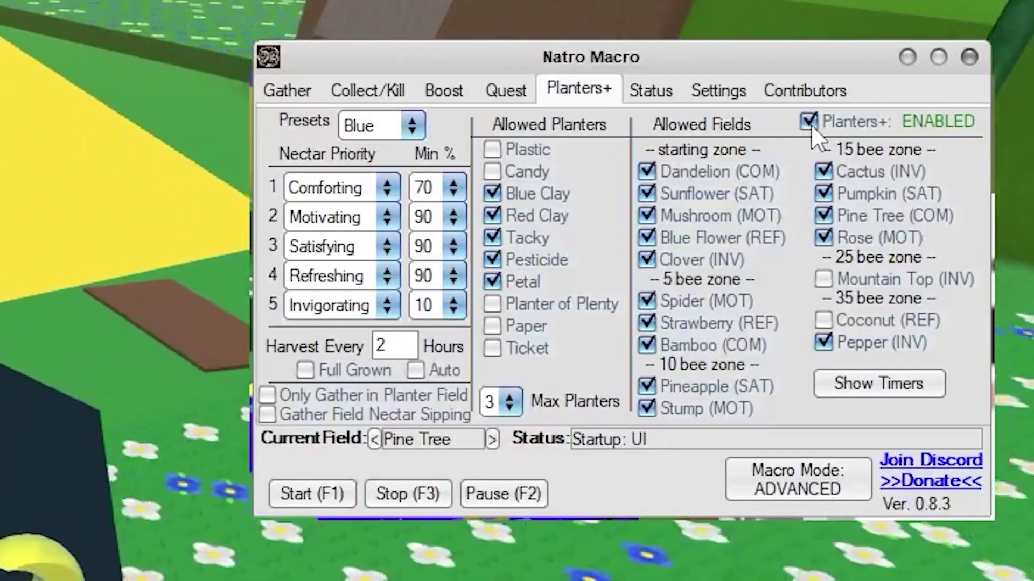
left_click(810, 122)
left_click(809, 122)
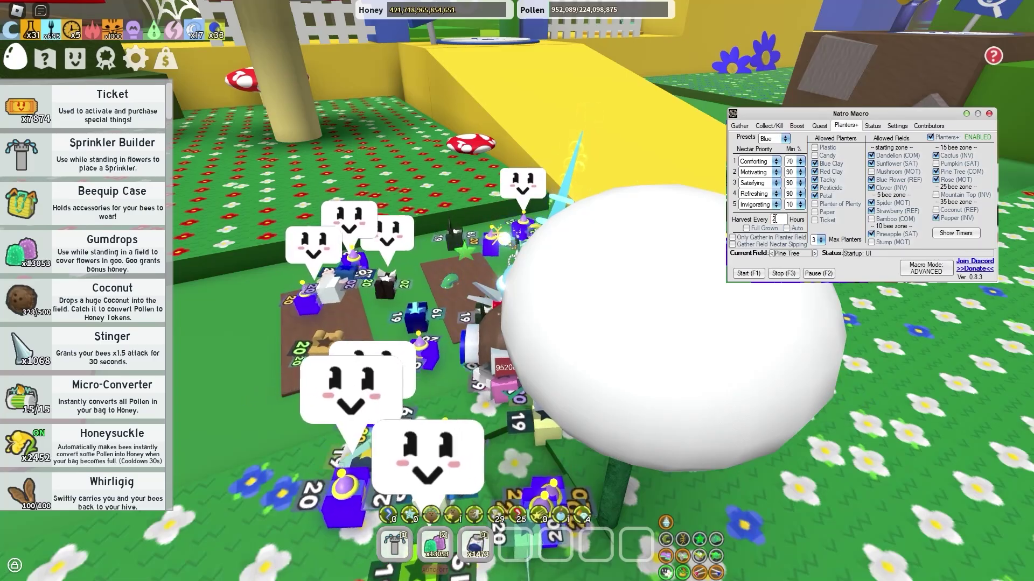
right_click(431, 265)
key("w")
key("space")
key("space")
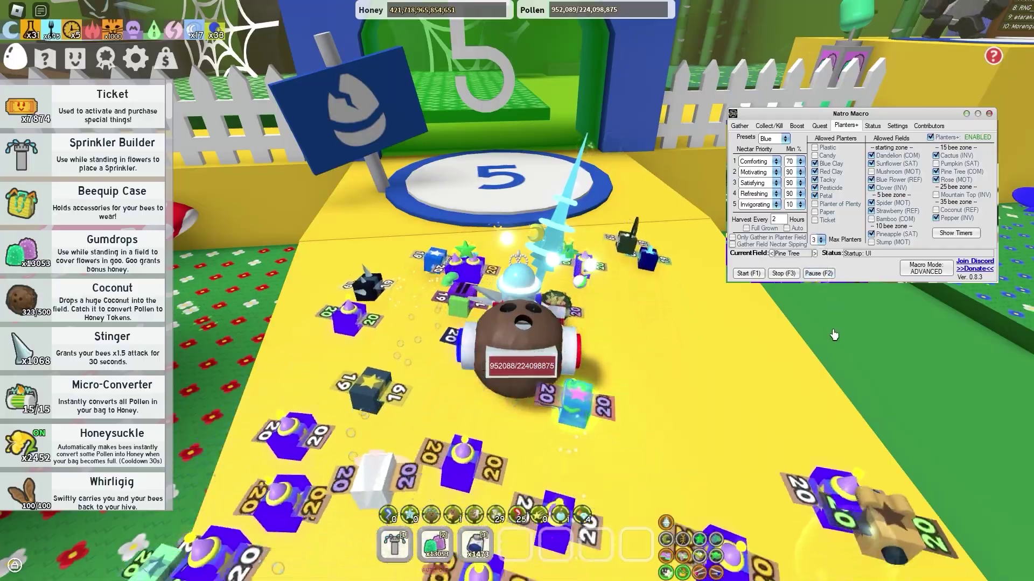
key("w")
key("space")
key("space")
key("space")
key("space")
- Look through the macro's general settings and contributors, and view the status log and Discord webhook options
left_click(897, 126)
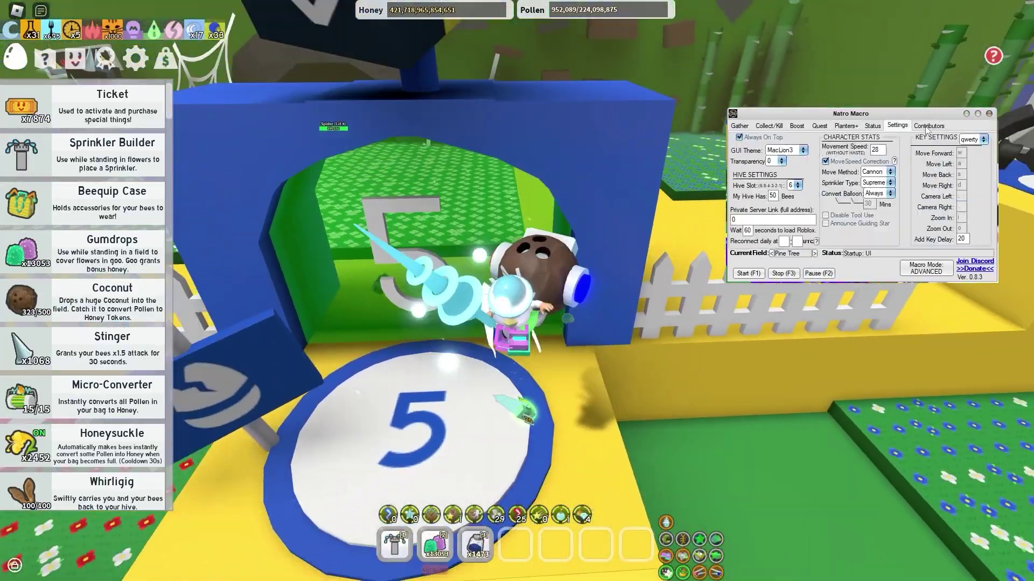
left_click(928, 127)
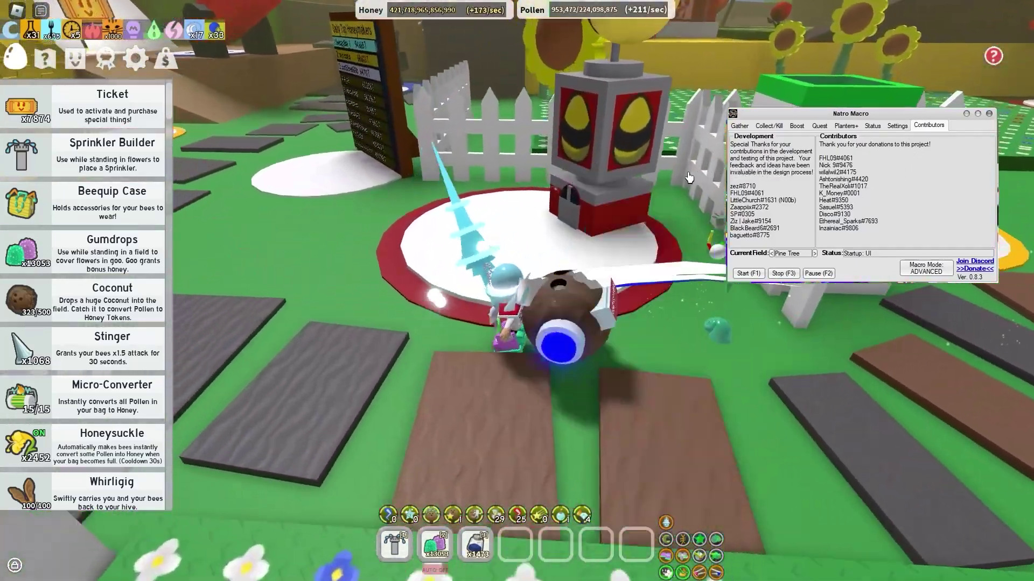
left_click(872, 126)
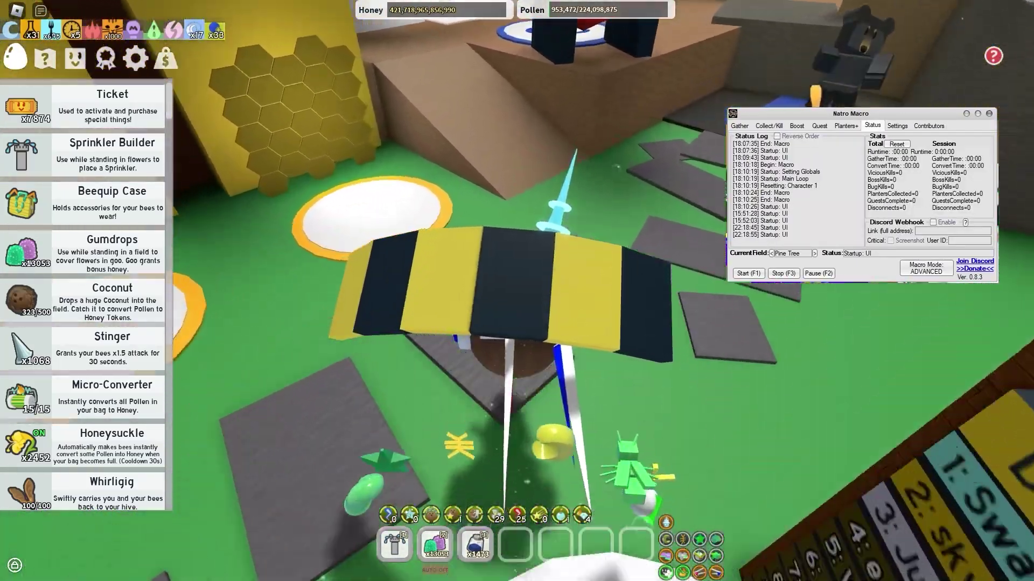
- Switch to Discord and open the original Hourly Report image from the Bee Swarm Status server's general channel in the browser
key("alt+Tab")
scroll(555, 319, "down", 3)
left_click(361, 314)
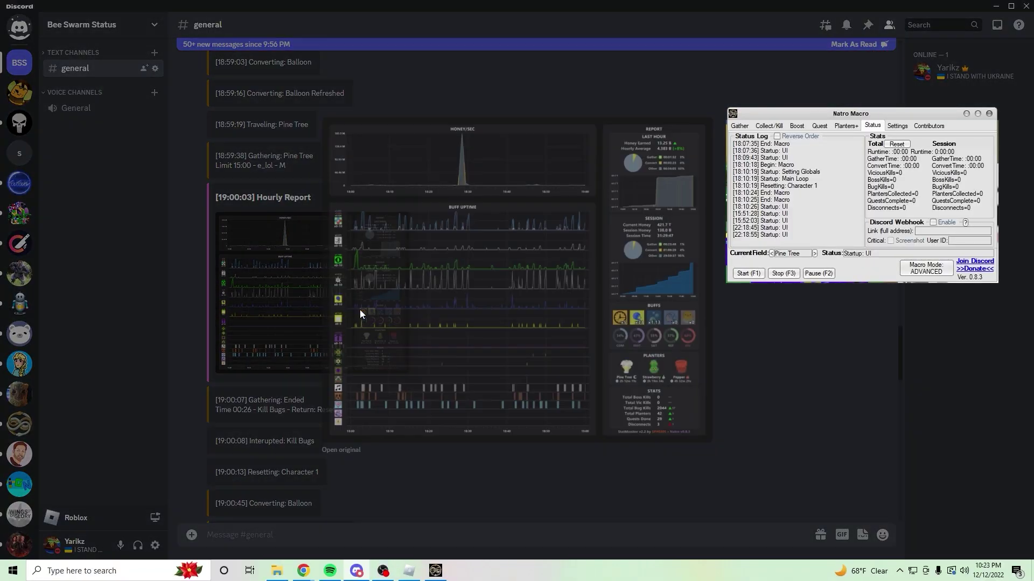
left_click(331, 471)
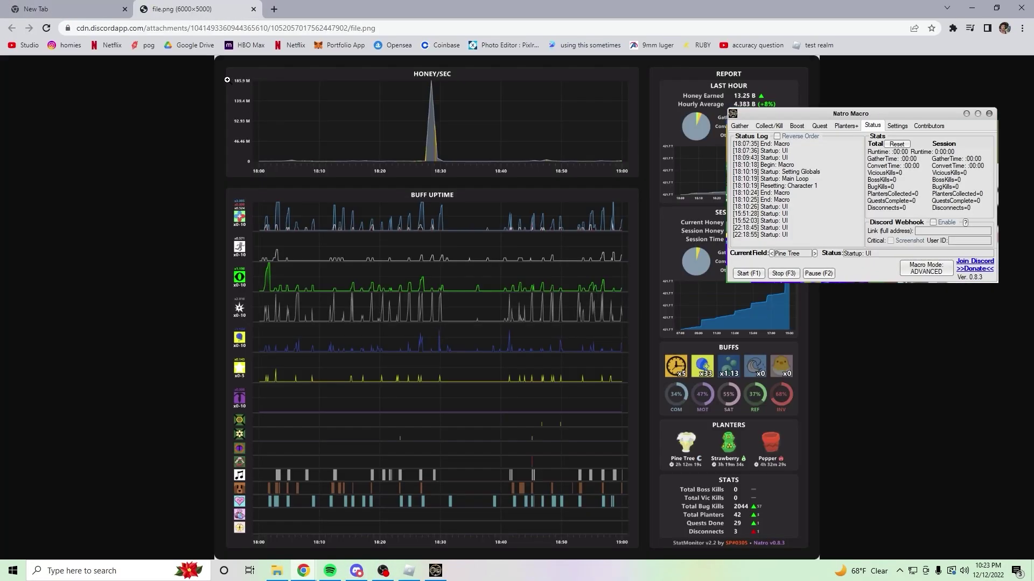
- Move the Natro Macro window off the hourly report and examine its honey graphs, buff uptime, planters and session stats
left_click(745, 463)
left_click(769, 321)
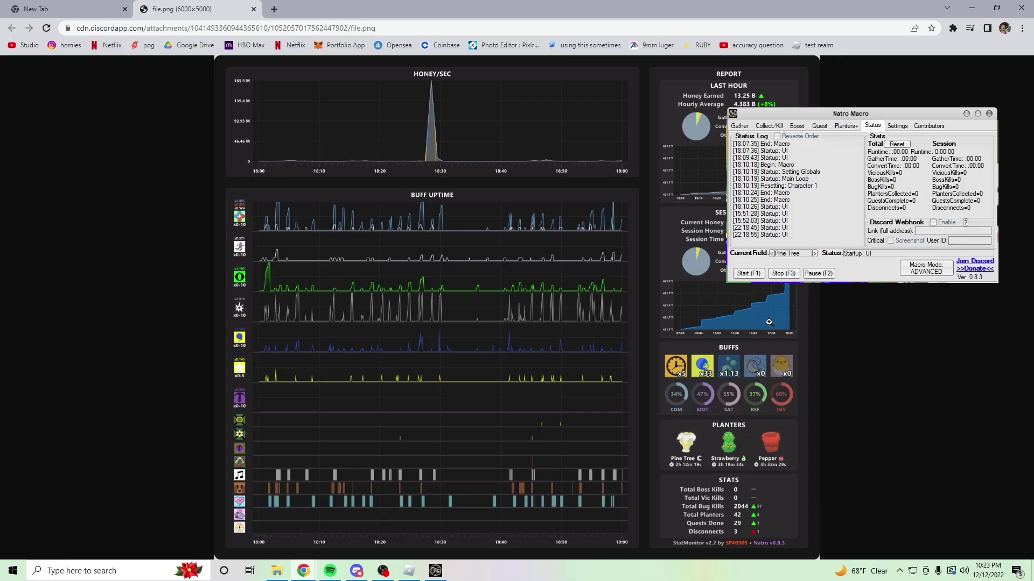
left_click_drag(836, 112, 1033, 444)
left_click(643, 280)
left_click(629, 294)
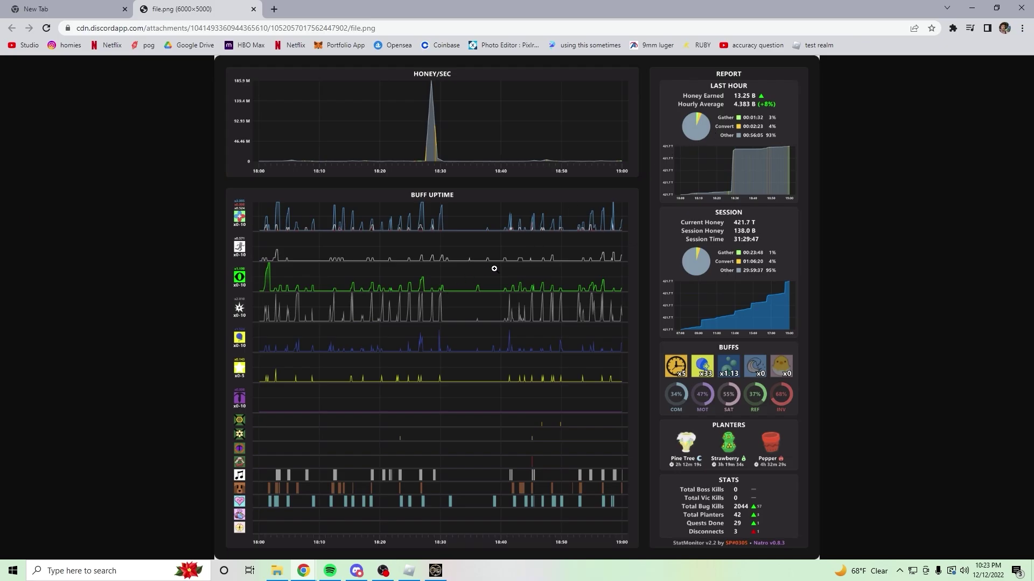
left_click(727, 106)
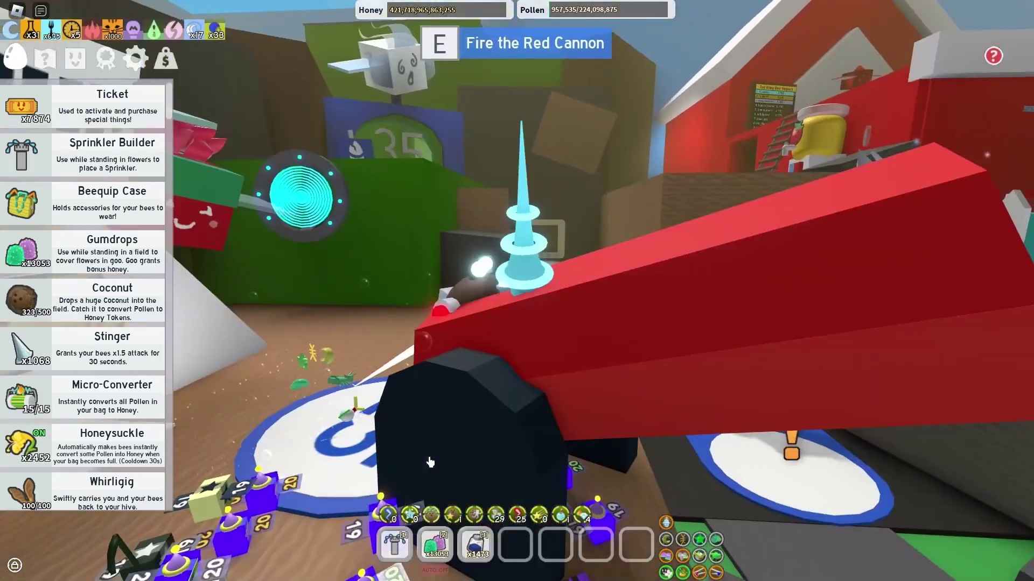
key("e")
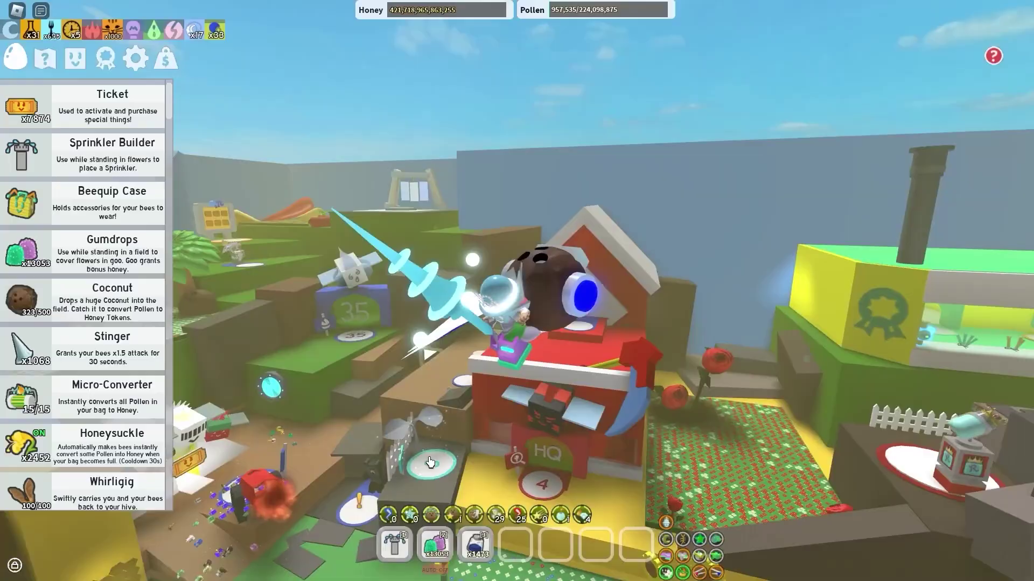
- Switch to Discord and create a custom server of your own, intended for me and my friends
key("alt+Tab")
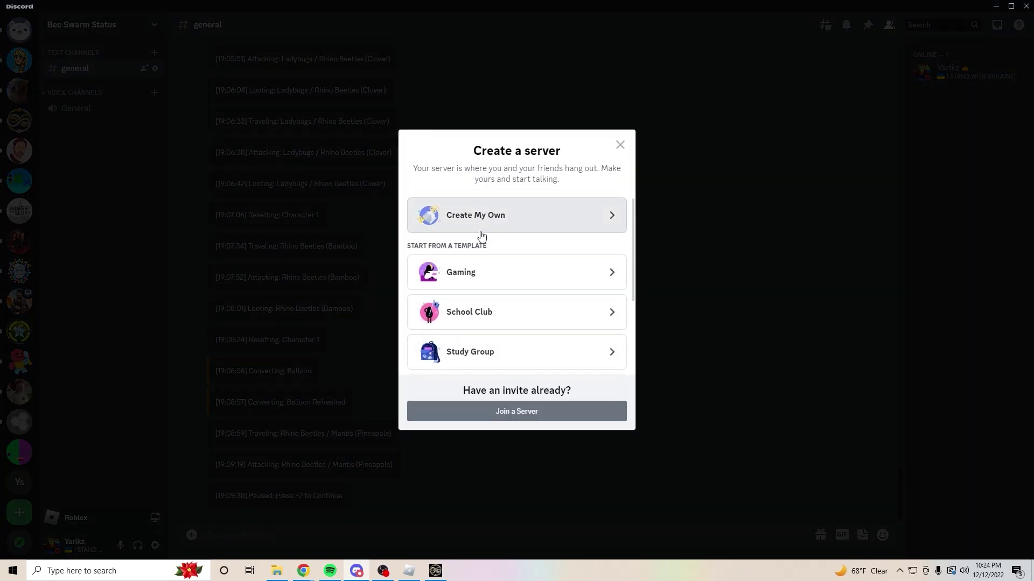
left_click(500, 218)
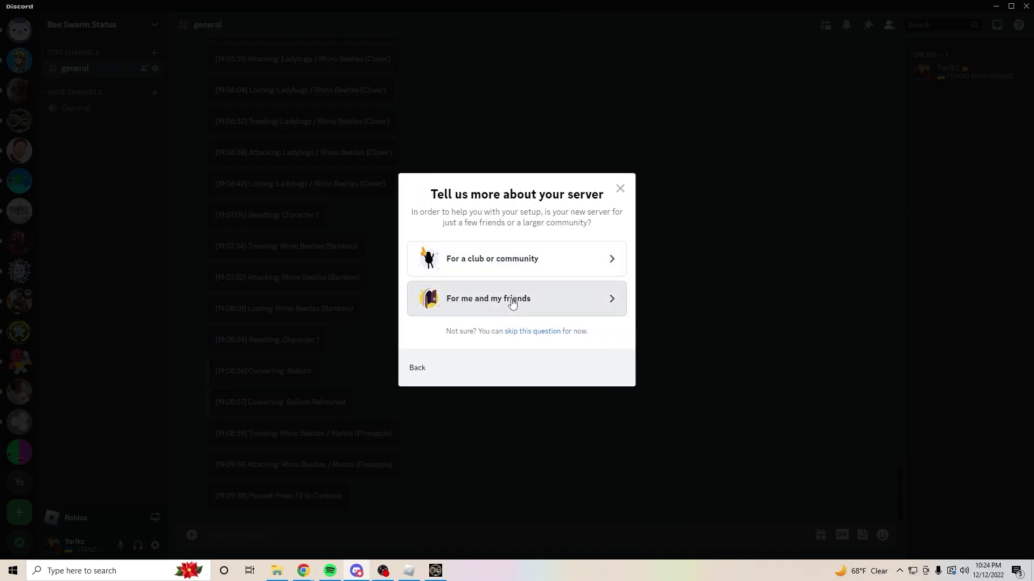
left_click(502, 311)
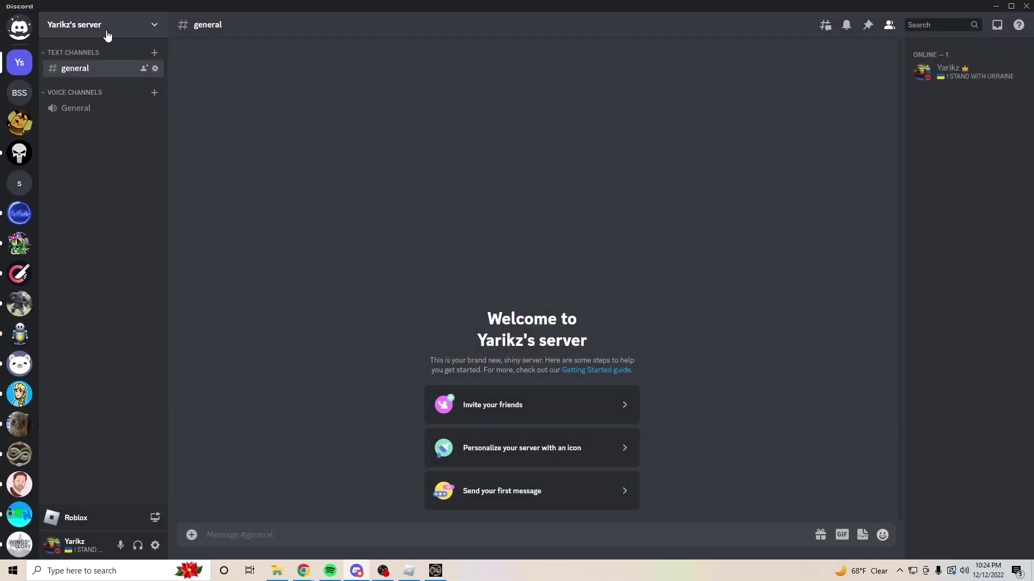
- Open the new server's settings and show its Integrations page with the webhook options
left_click(108, 30)
left_click(105, 28)
left_click(104, 30)
left_click(95, 97)
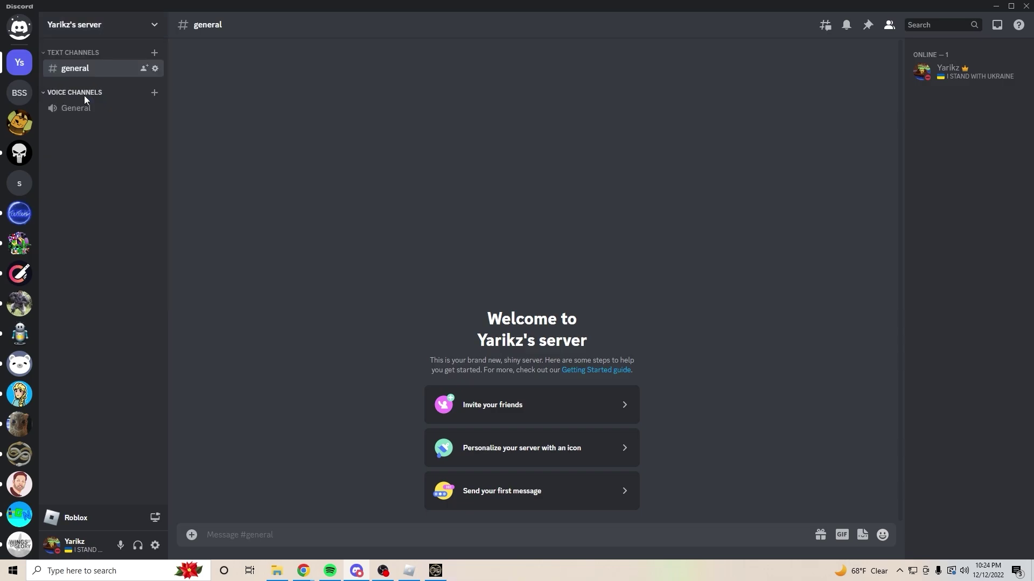
left_click(297, 218)
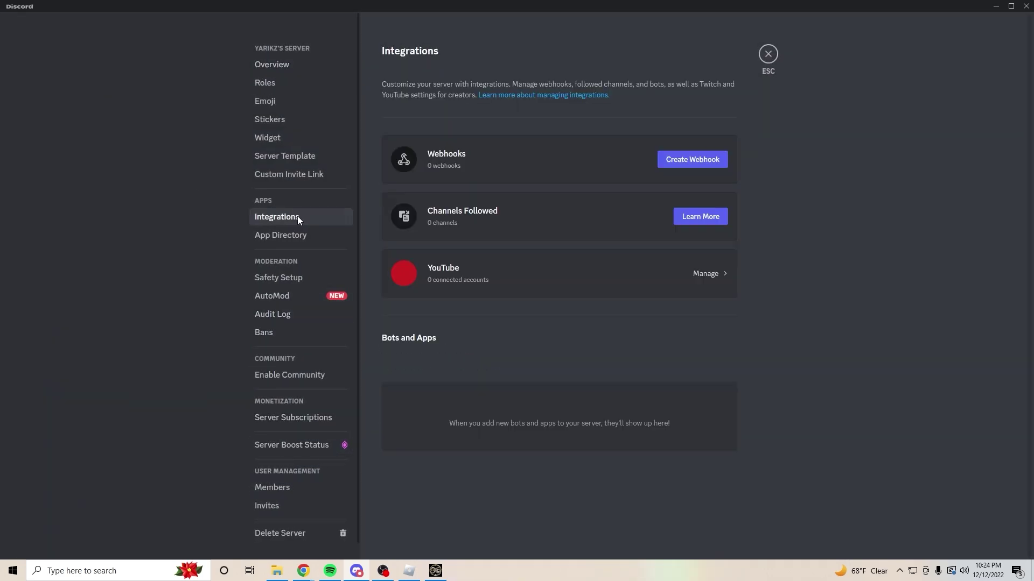
- Create a webhook named hi for the general channel, save the change, and leave the server settings
left_click(684, 163)
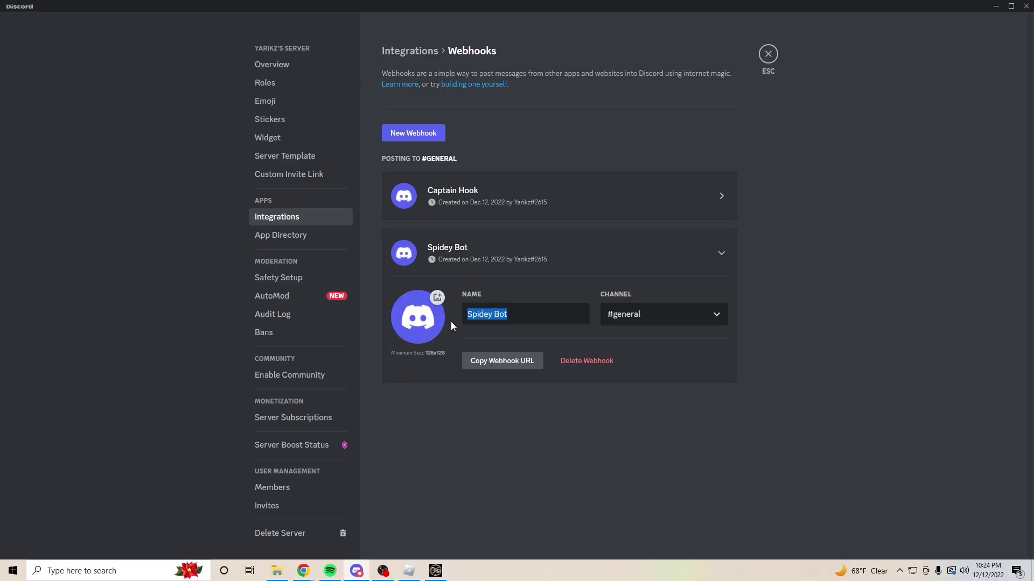
type("hi")
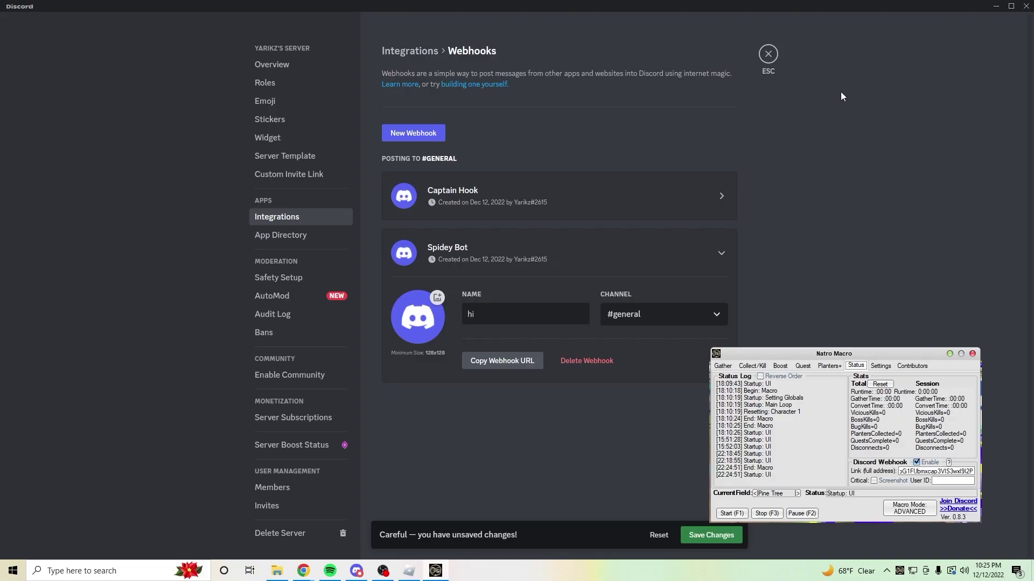
left_click(768, 54)
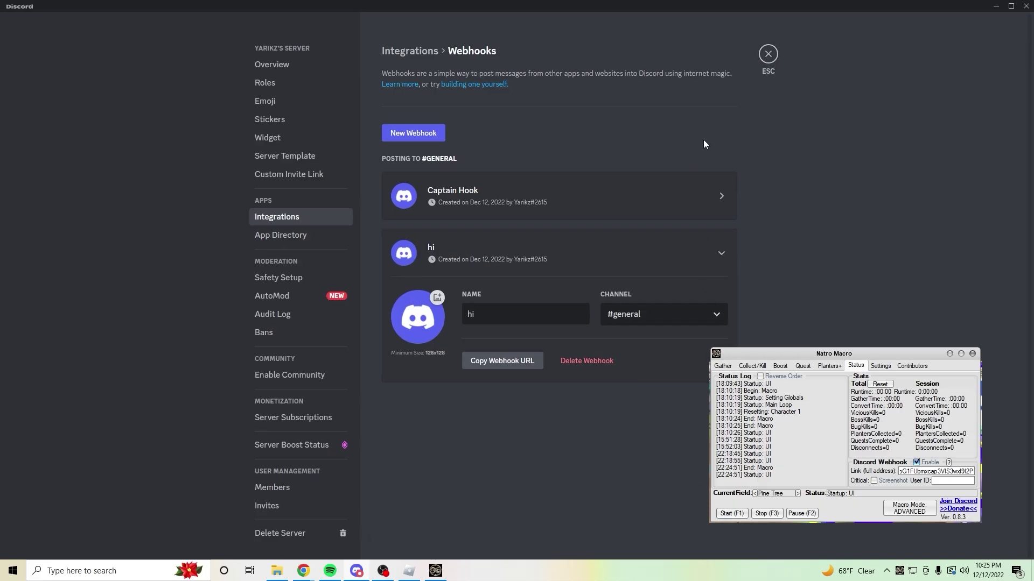
left_click(768, 55)
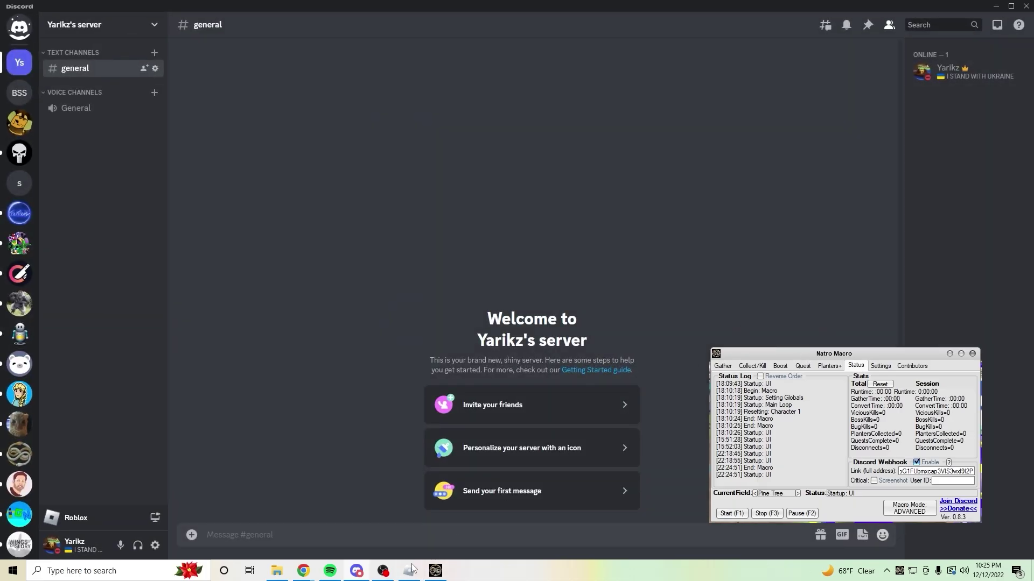
- Switch to Roblox, start the macro, and check its startup messages in the new Discord server's general channel
left_click(412, 568)
left_click(731, 514)
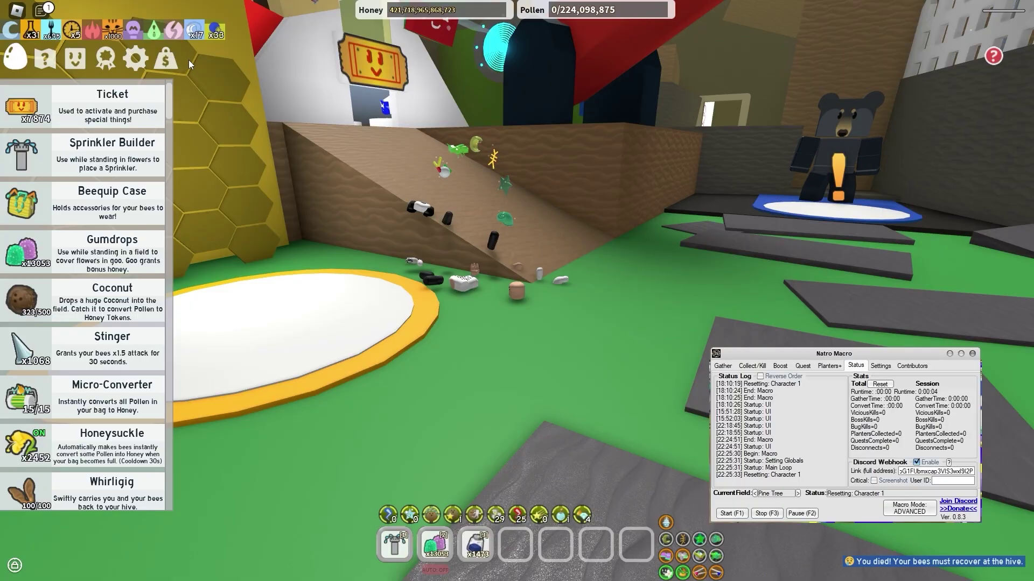
key("alt+Tab")
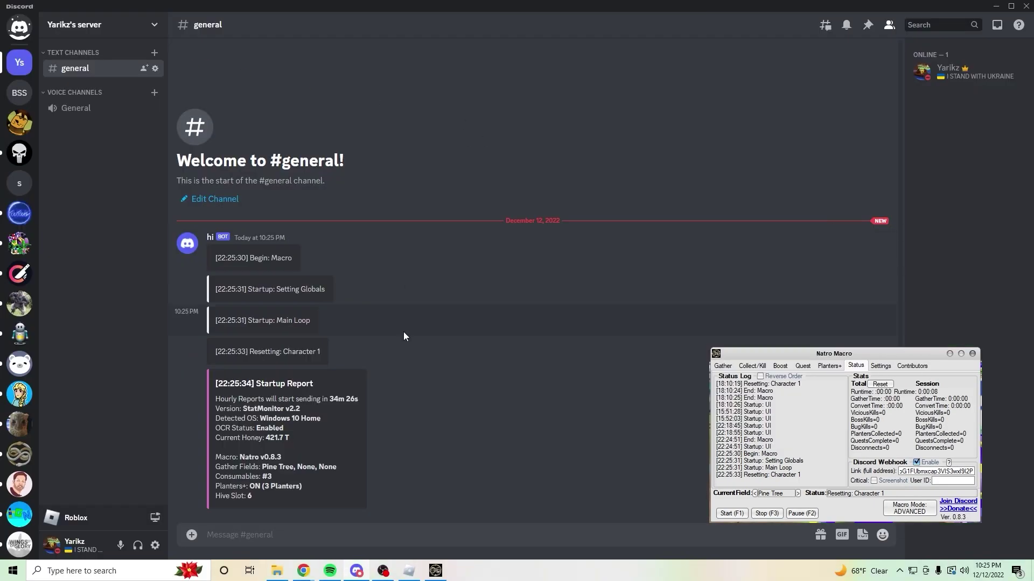
type("oooooo........")
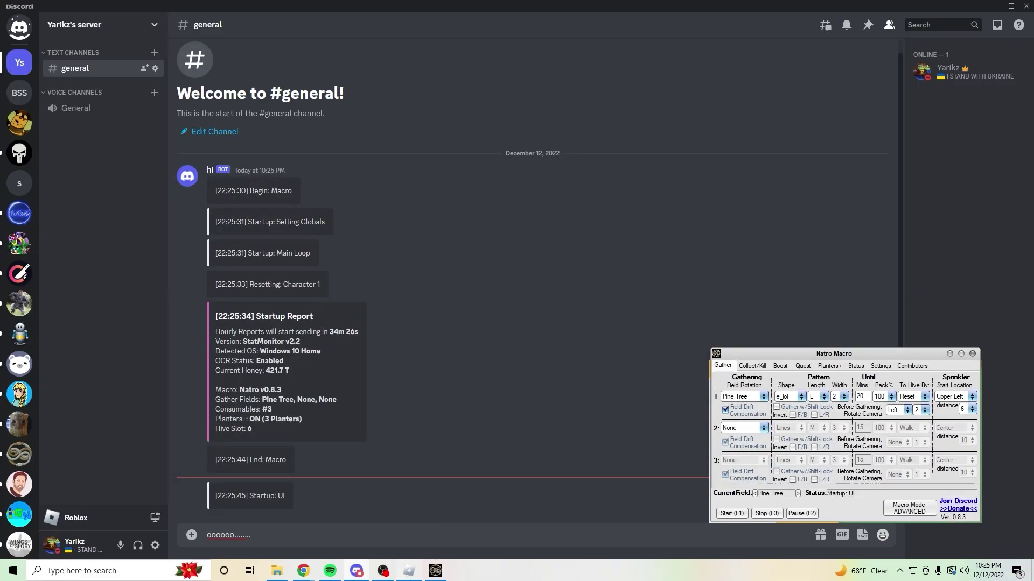
key("alt+Tab")
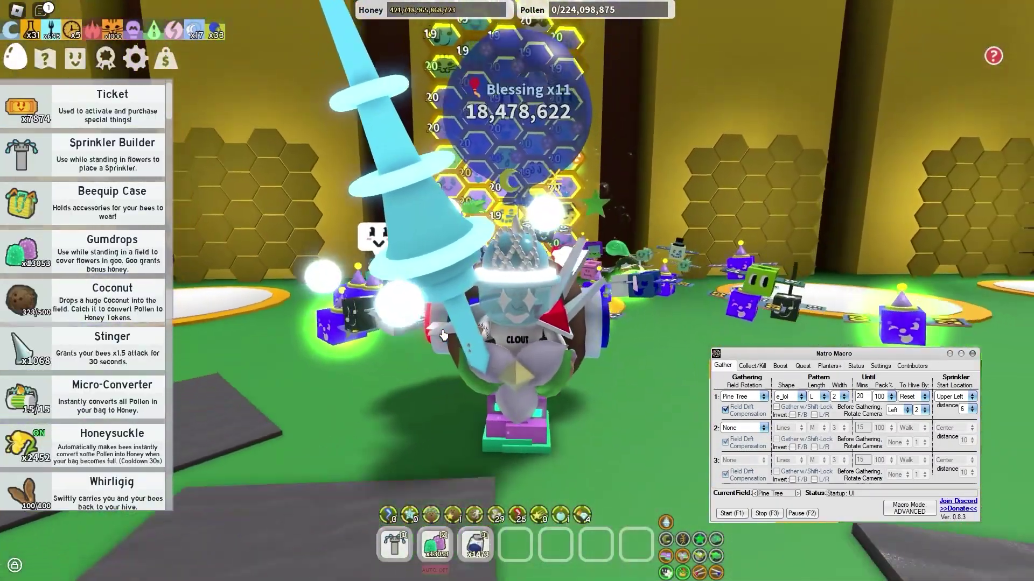
key("s")
key("w")
key("s")
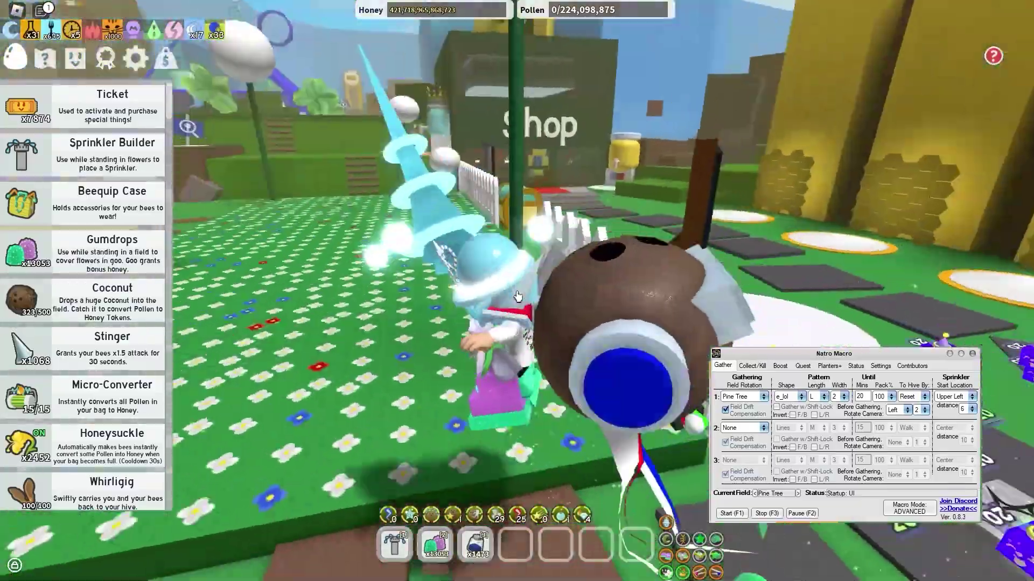
key("w")
key("space")
key("space")
key("space")
key("space")
key("shift")
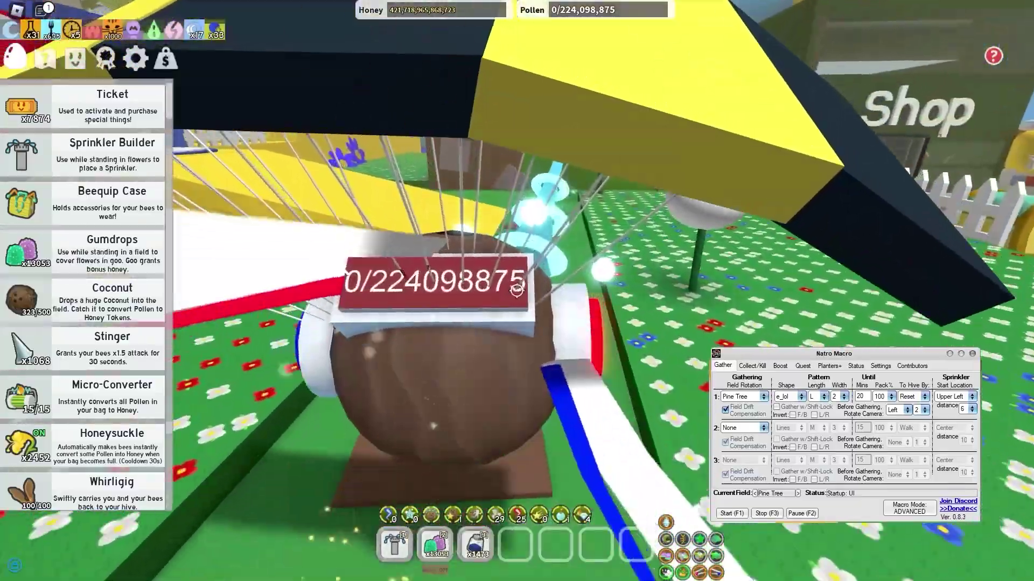
key("w")
key("shift")
key("space")
key("space")
key("shift")
key("shift")
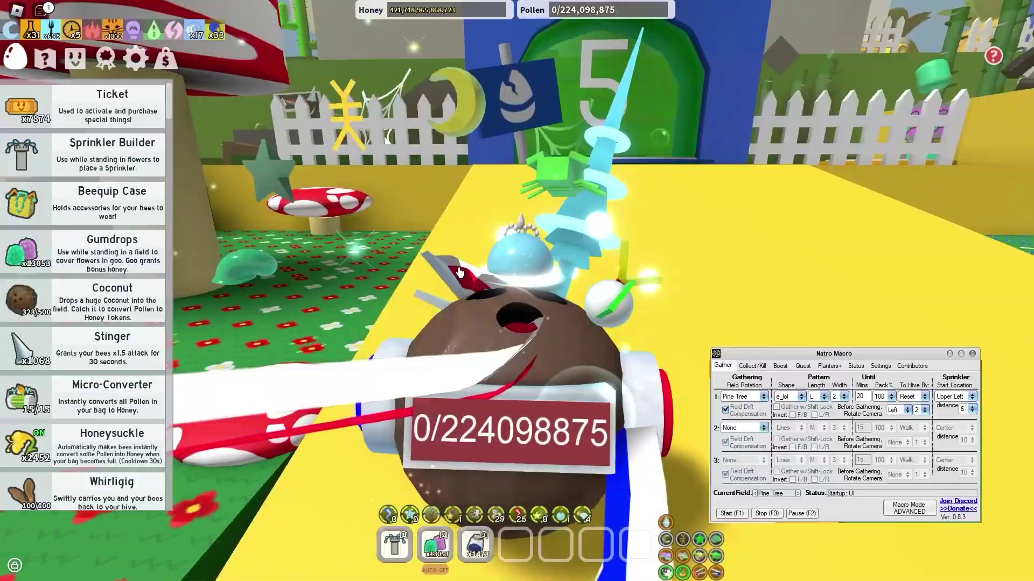
key("alt+Tab")
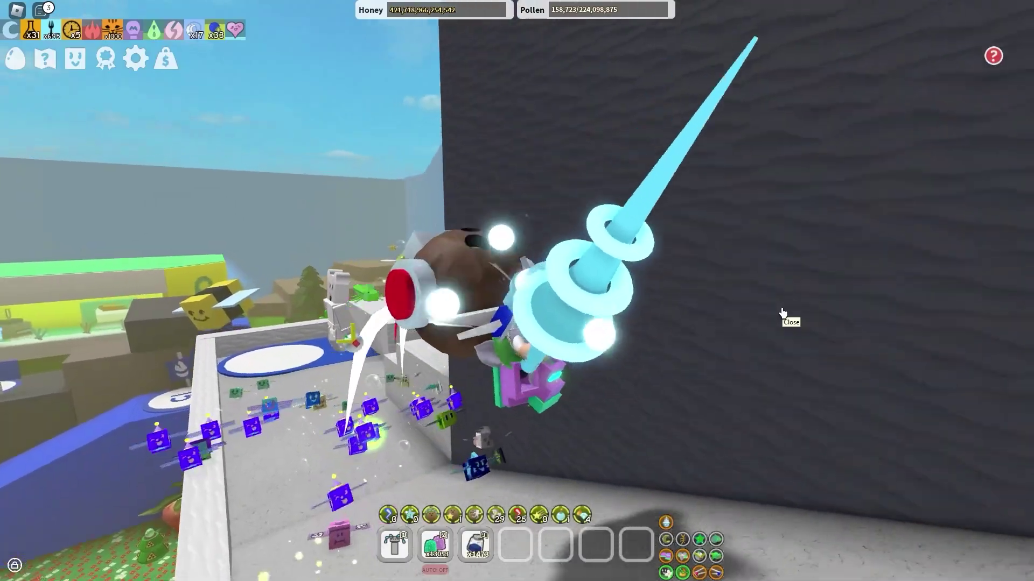
key("d")
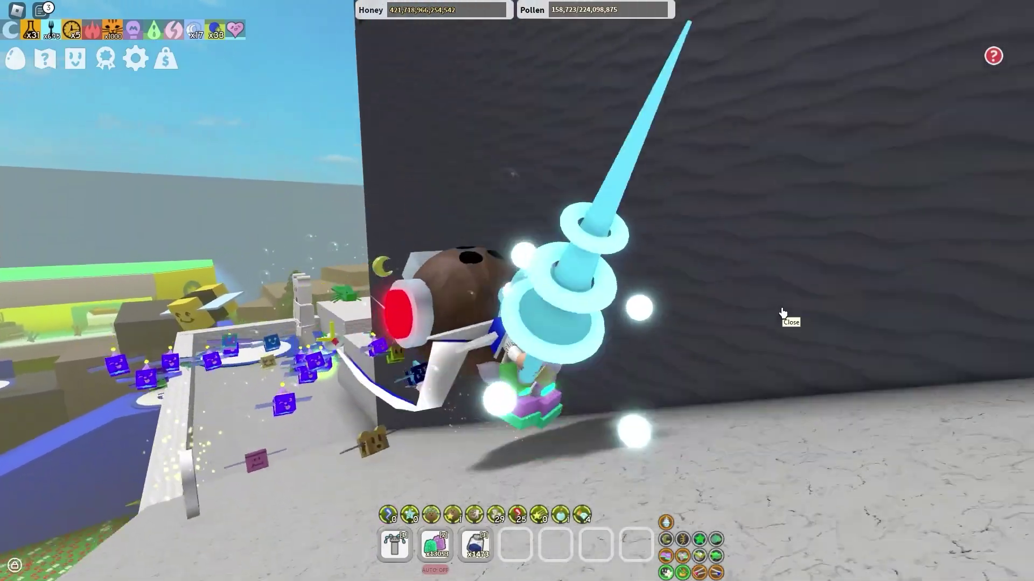
key("w")
key("space")
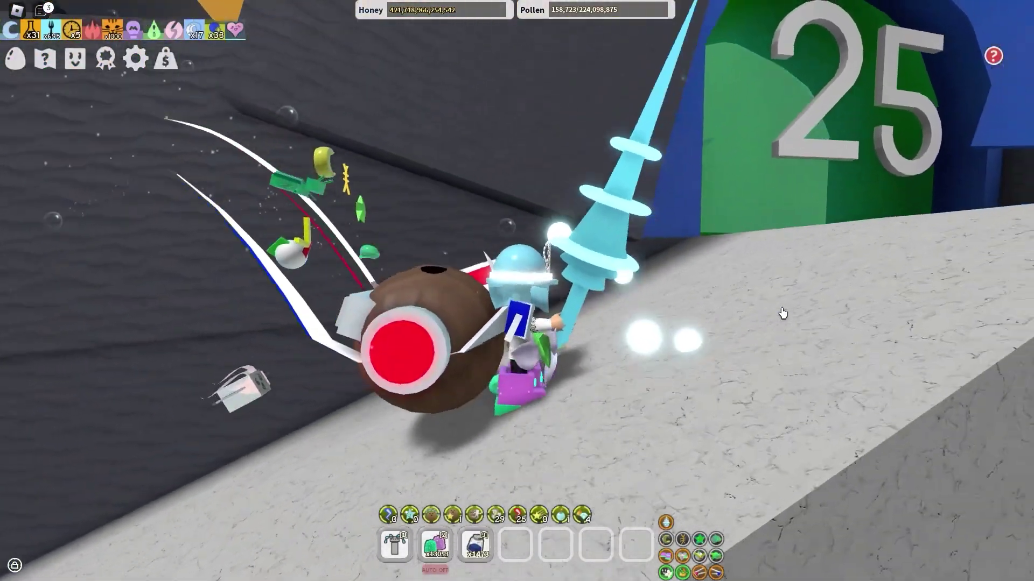
key("space")
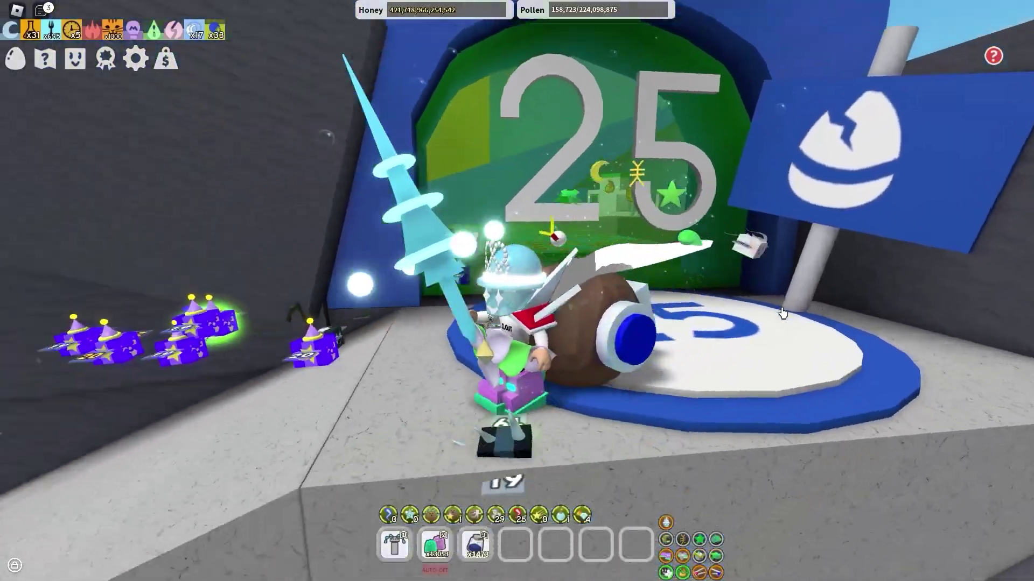
key("space")
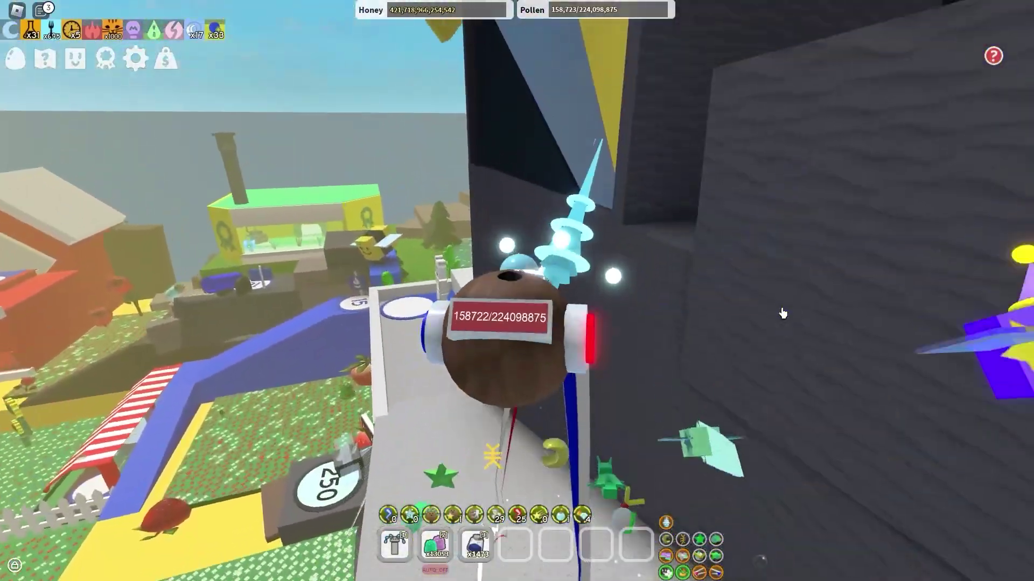
key("space")
key("shift")
key("w")
key("space")
key("space")
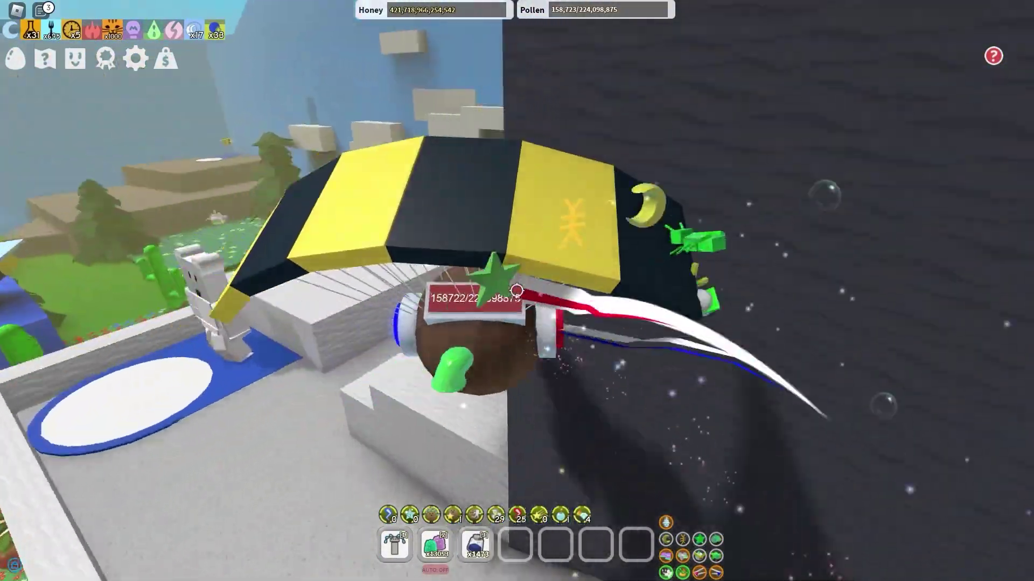
key("space")
key("space")
key("space")
key("shift")
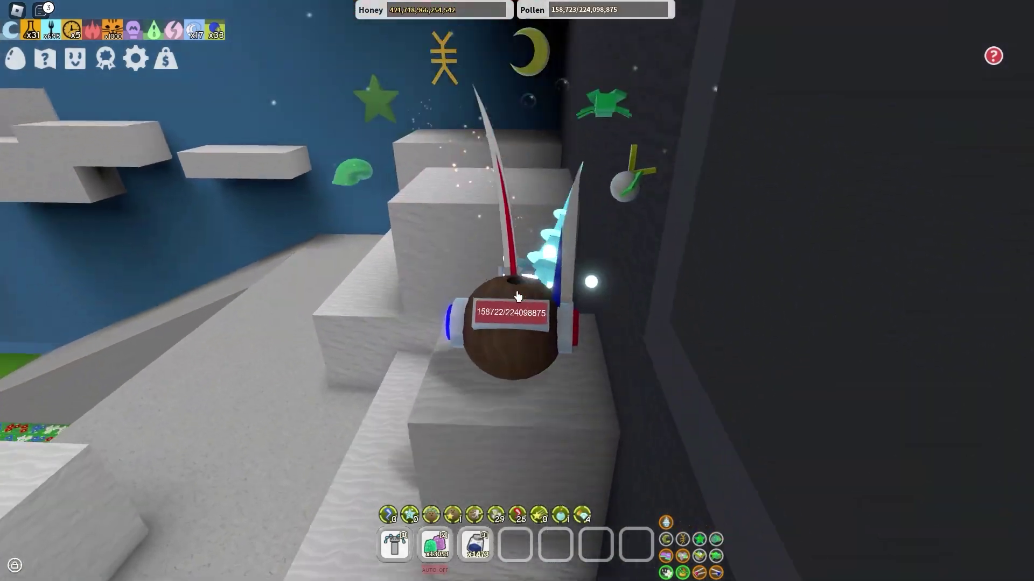
key("space")
key("w")
key("space")
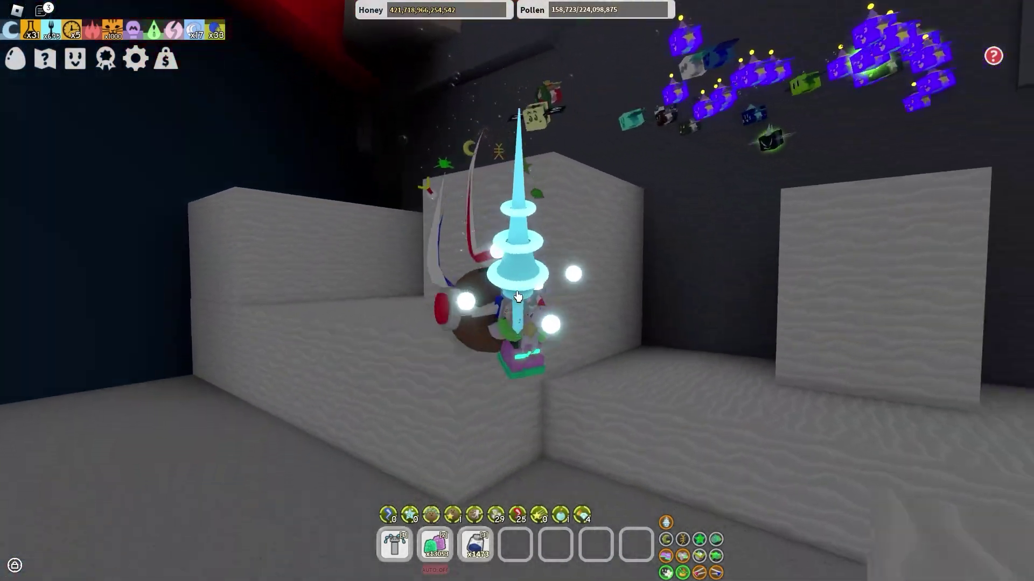
key("w")
key("space")
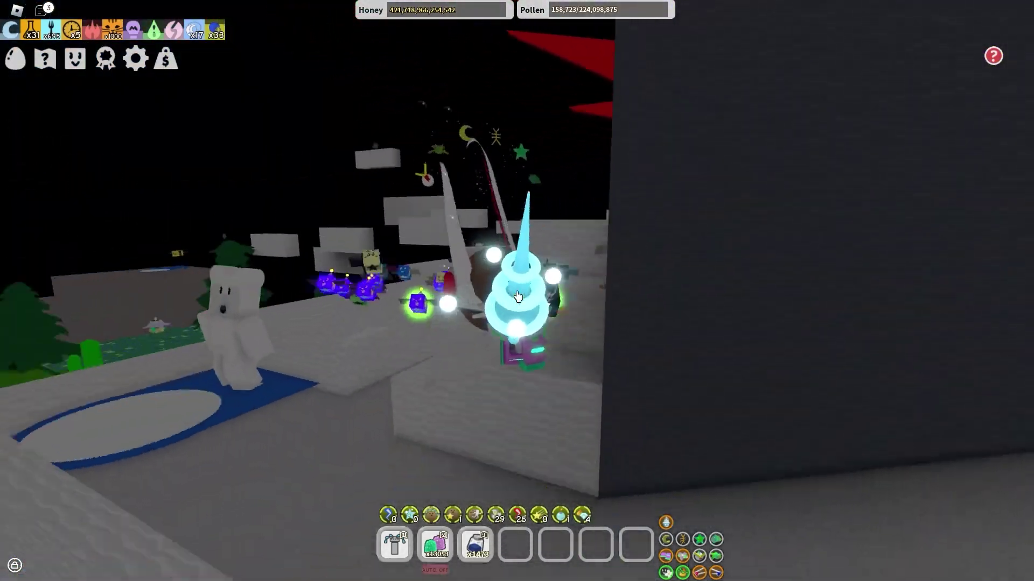
key("w")
key("space")
key("space")
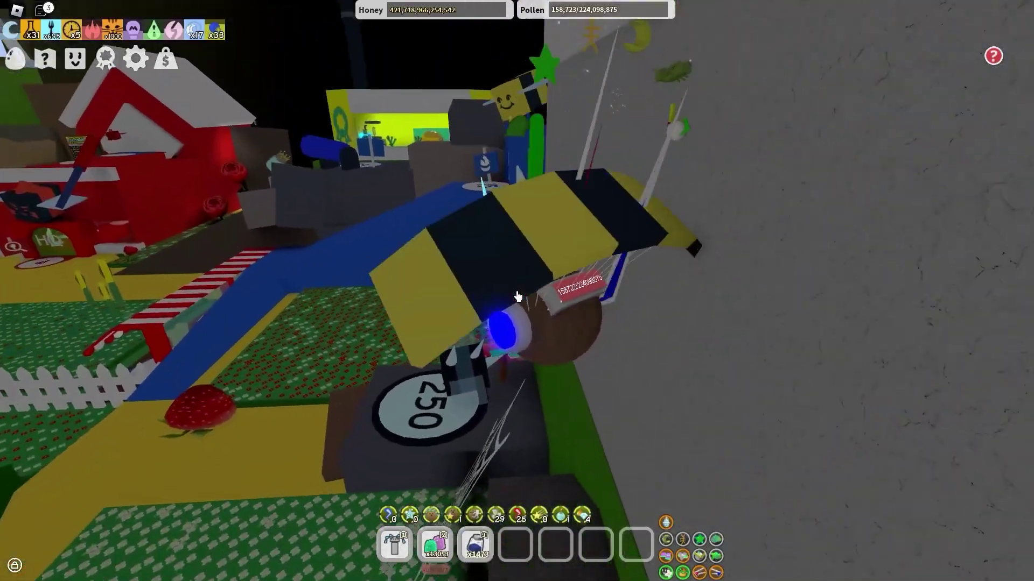
key("w")
key("space")
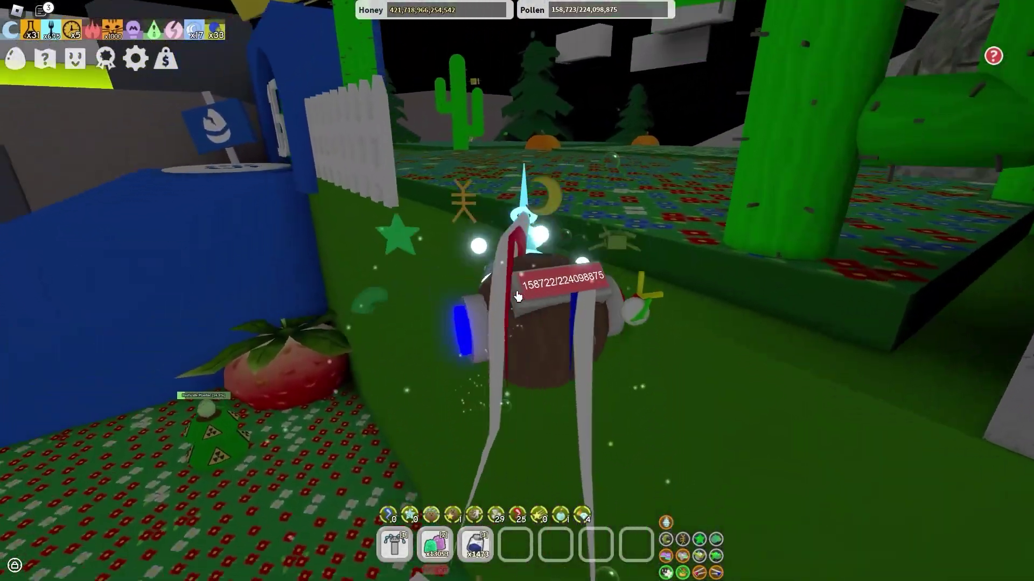
key("space")
key("w")
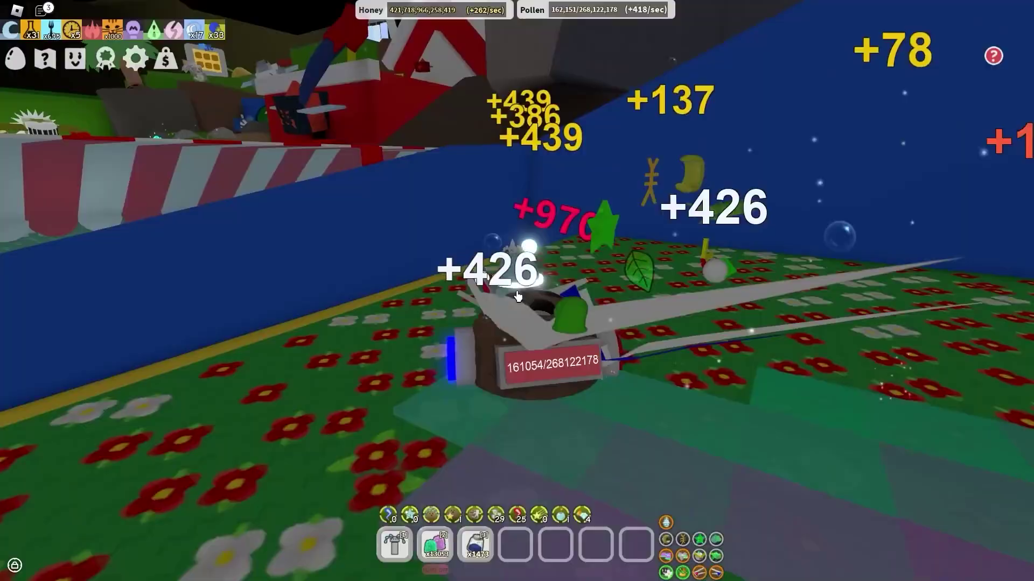
key("space")
key("space")
key("w")
key("space")
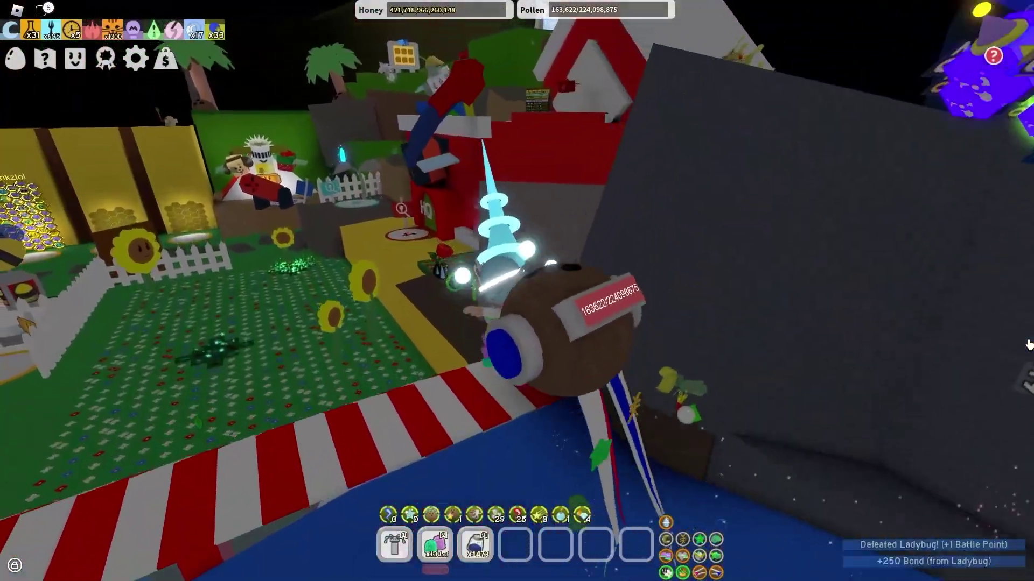
key("space")
key("w")
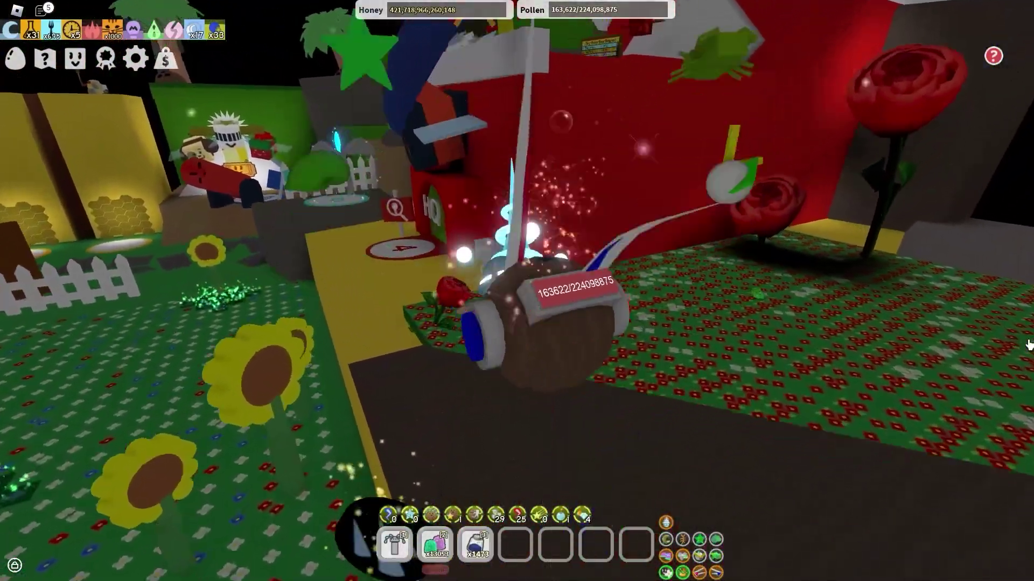
key("w")
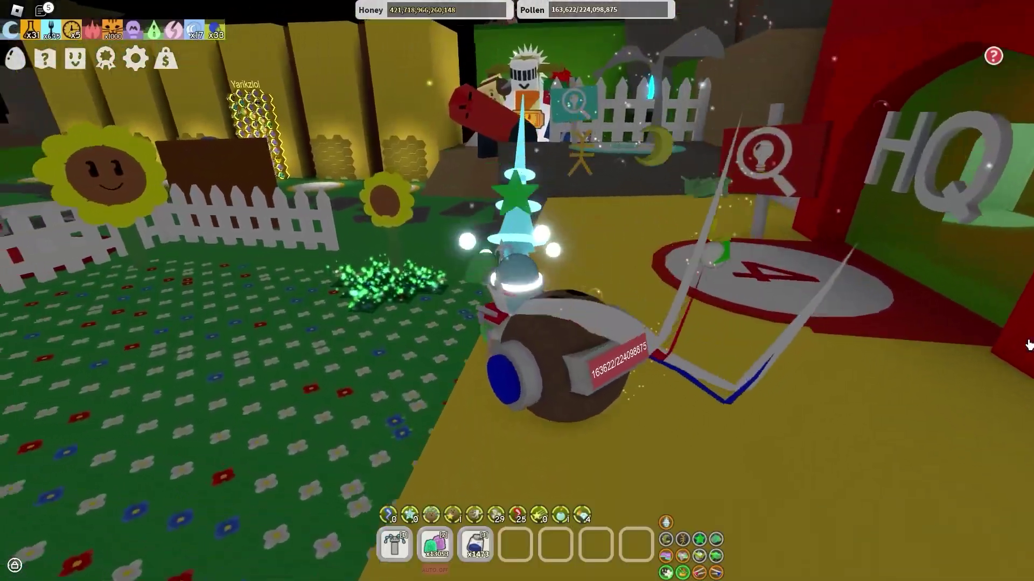
key("w")
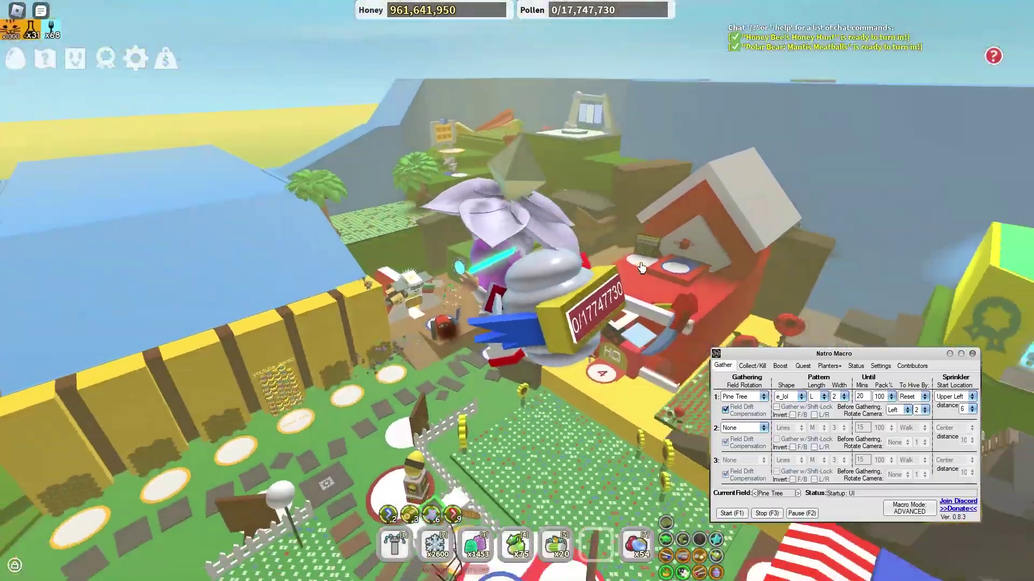
- Glide the character from above the hives to the field beside the Mondo Chick timer
key("w")
key("space")
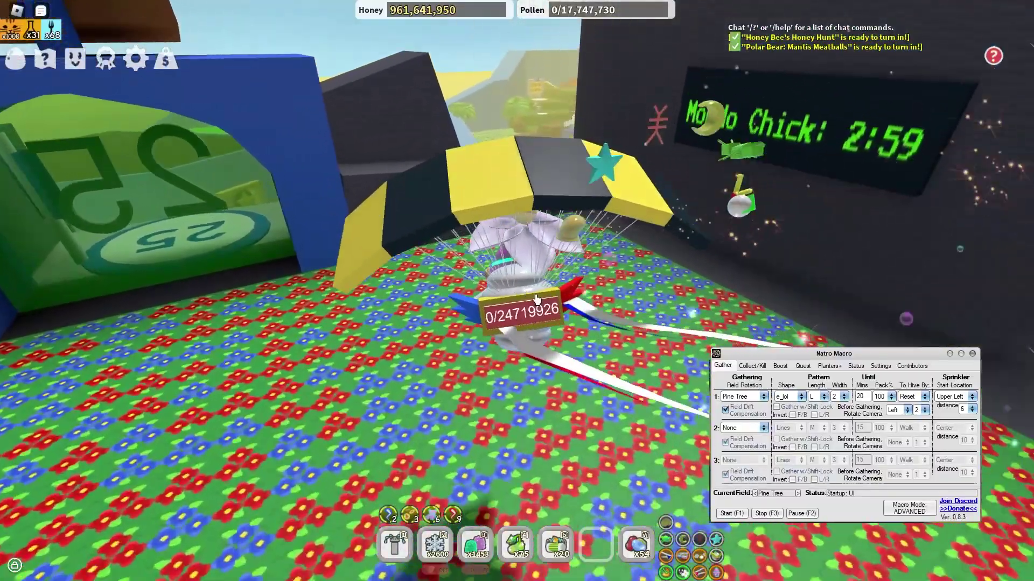
key("space")
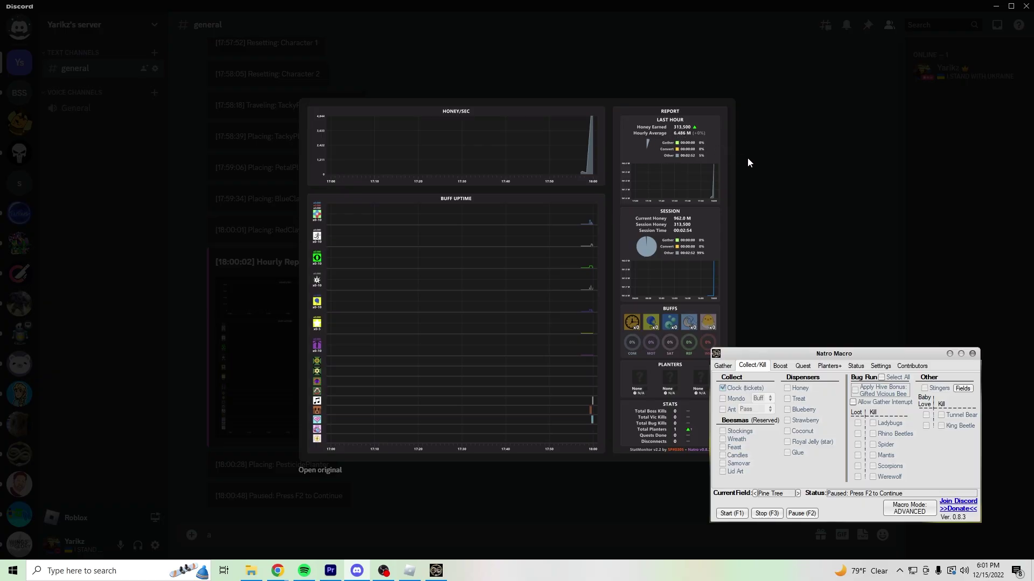
- Open the original hourly report image in the browser and examine the honey earned in the last hour
left_click(323, 470)
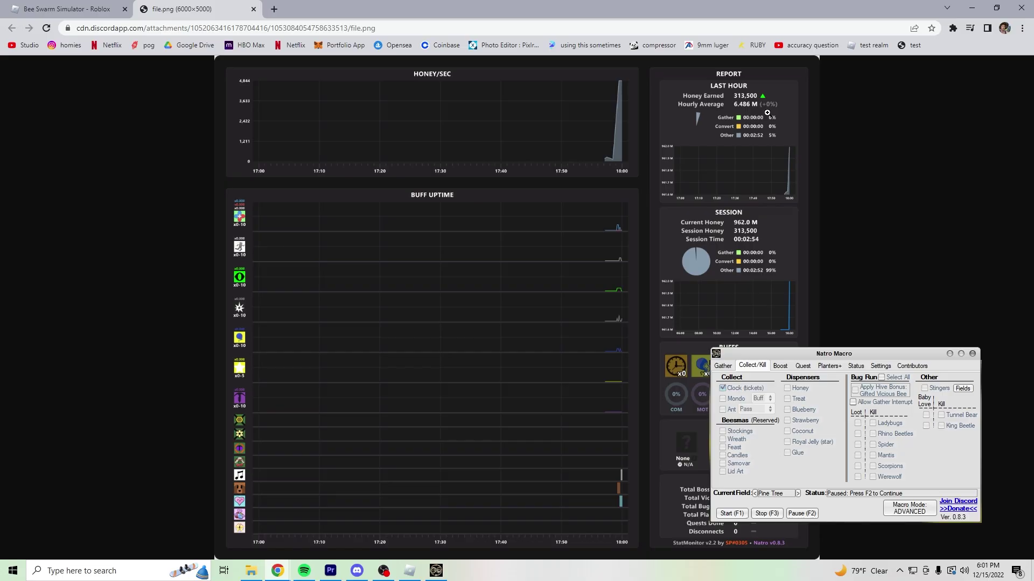
left_click(767, 112)
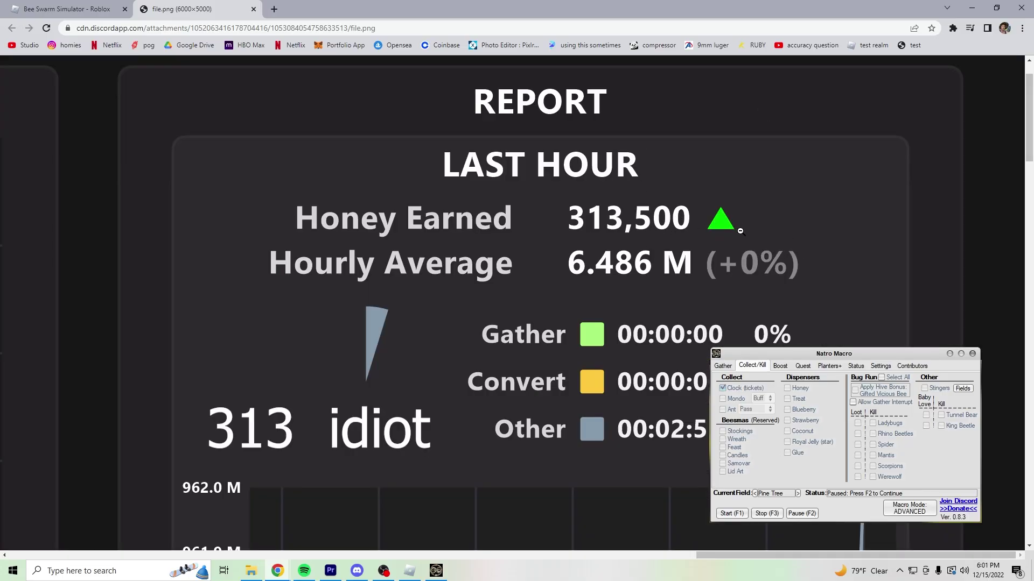
left_click(607, 270)
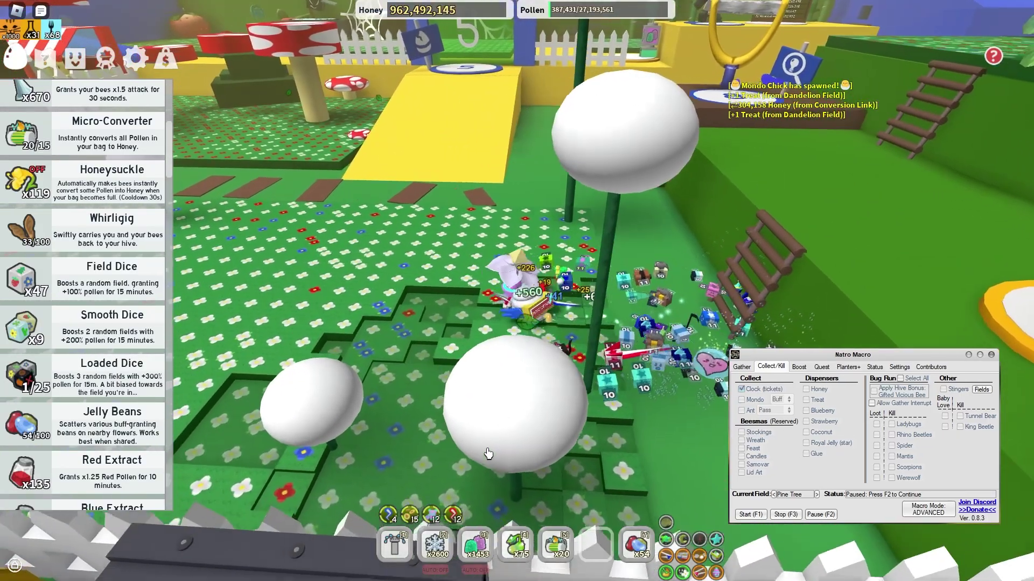
- Glide the character from the Dandelion Field to the red-and-white striped roof and show the macro's Contributors list
key("w")
key("space")
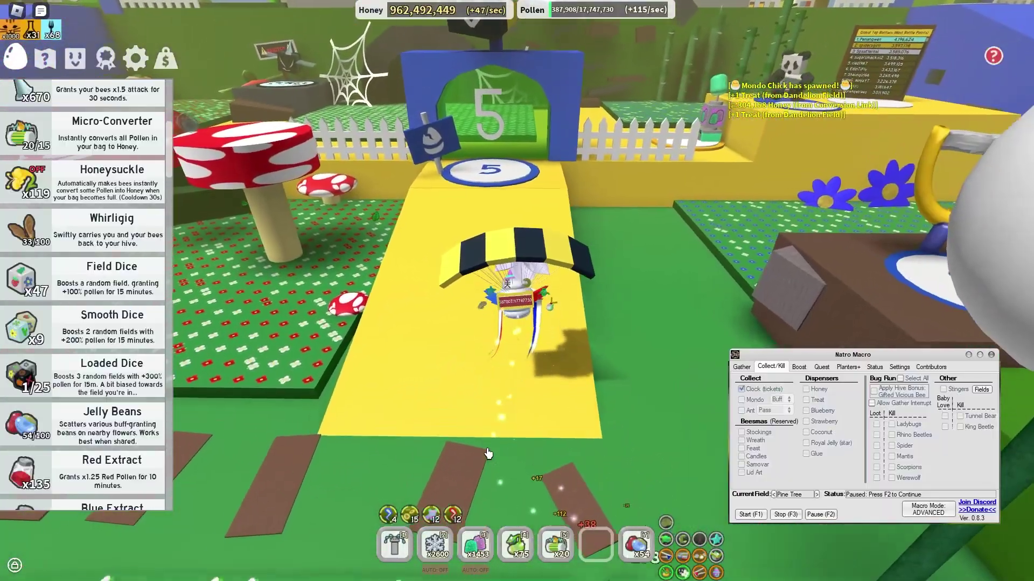
key("space")
key("shift")
key("space")
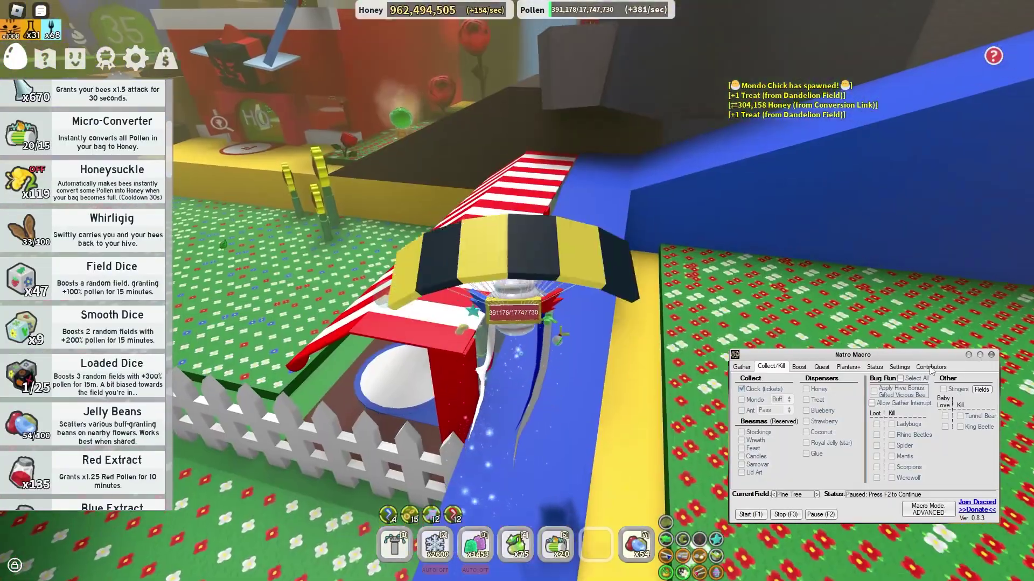
key("shift")
key("w")
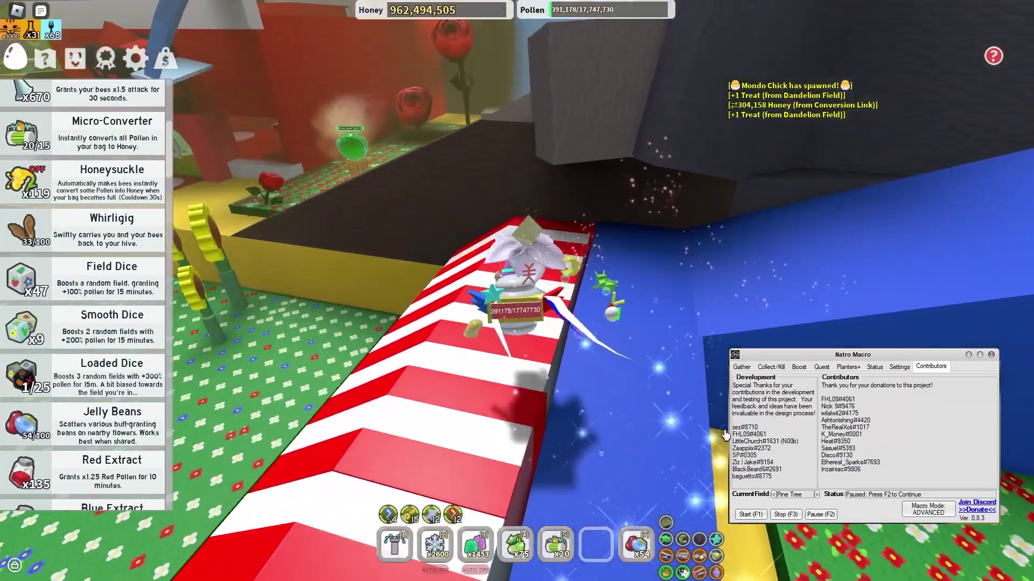
- Glide the character off the red-and-white striped roof and down into the sunflower field beside the yellow ledge
key("space")
key("space")
key("w")
key("space")
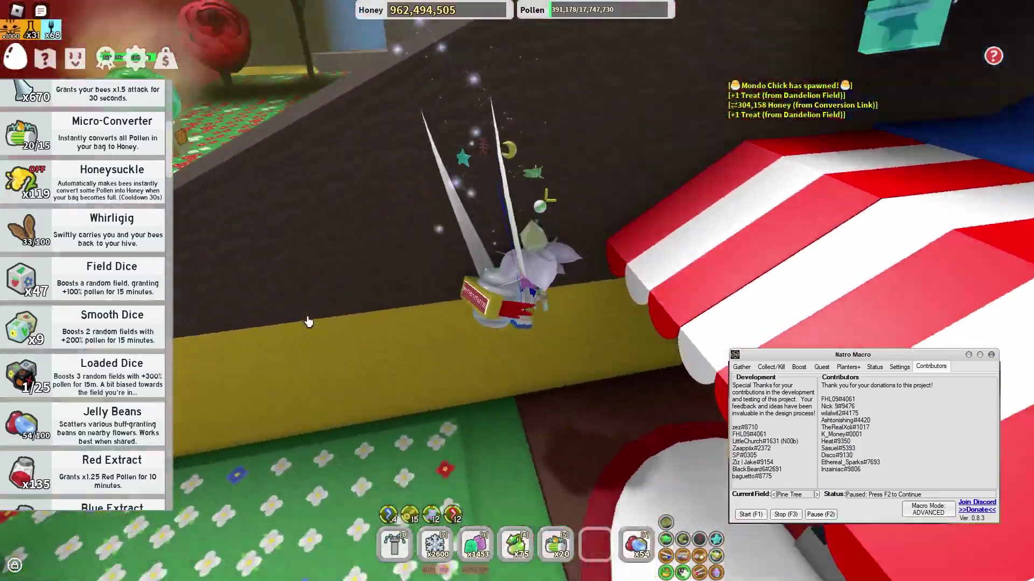
key("space")
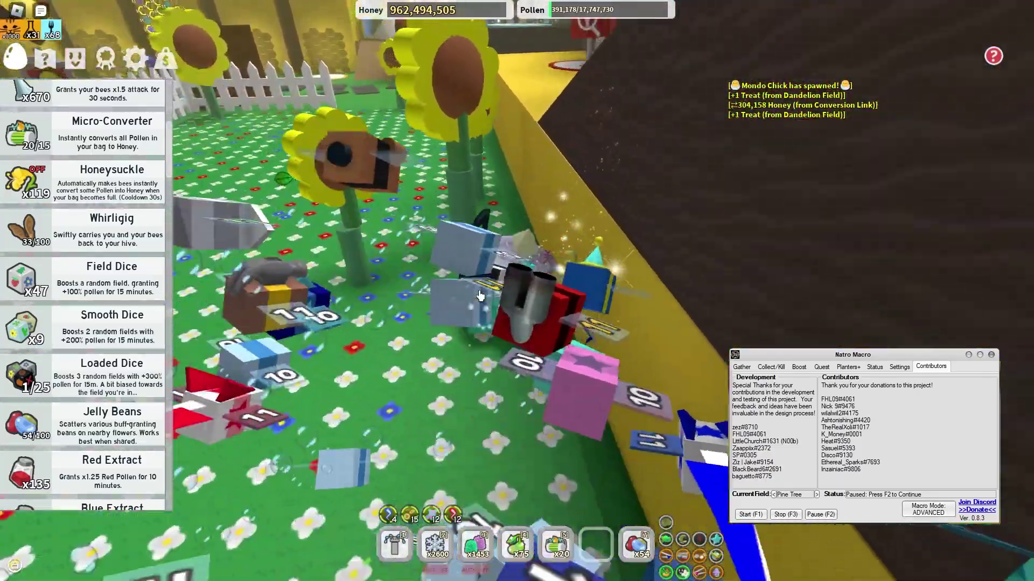
left_click(480, 296)
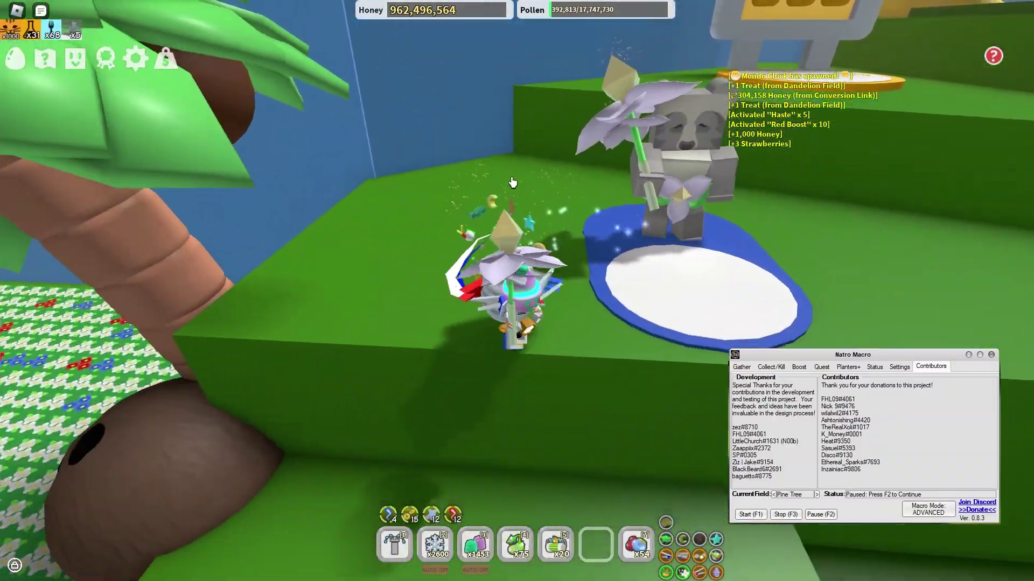
- Minimize the macro window and glide the character from the gray bear's ledge up into the Pepper Patch
key("s")
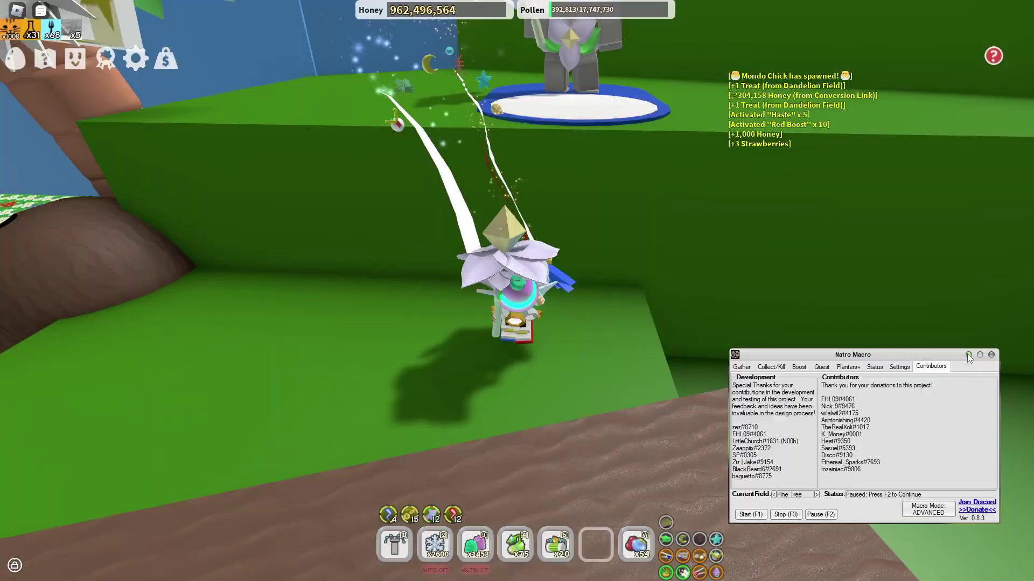
key("w")
key("space")
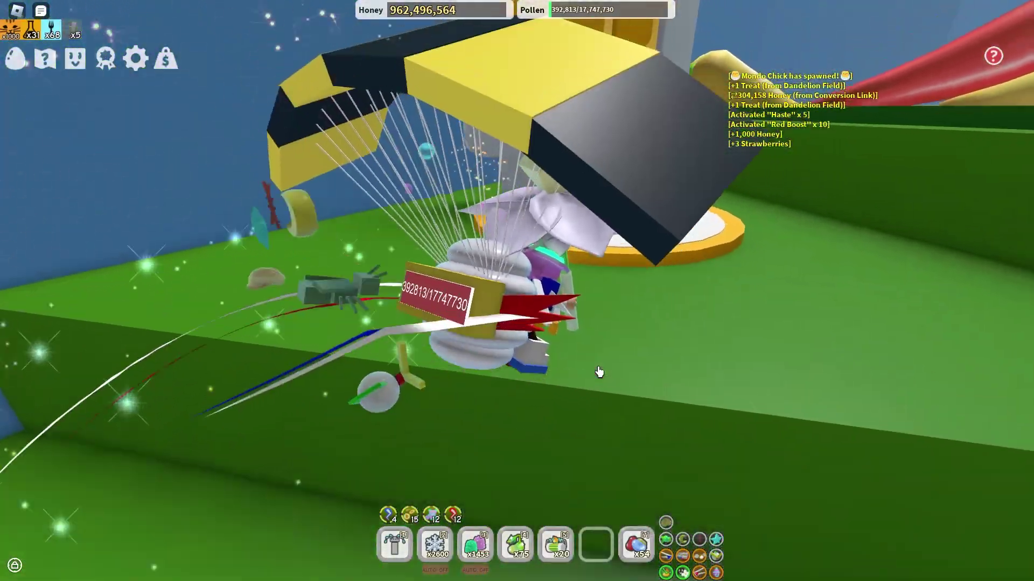
key("w")
key("space")
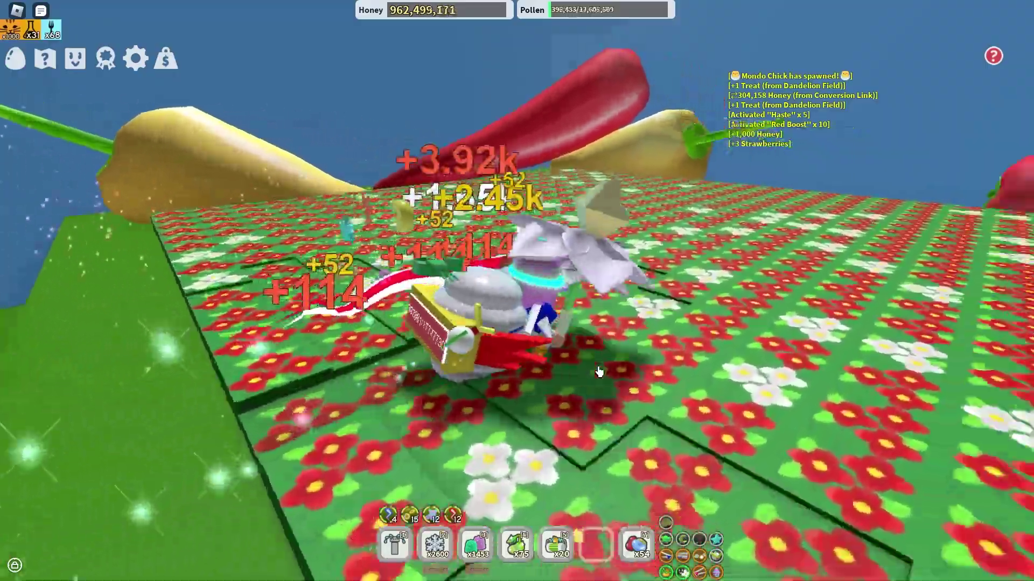
- Walk the character across the Pepper Patch and back, collecting pollen with the bees
key("w")
key("d")
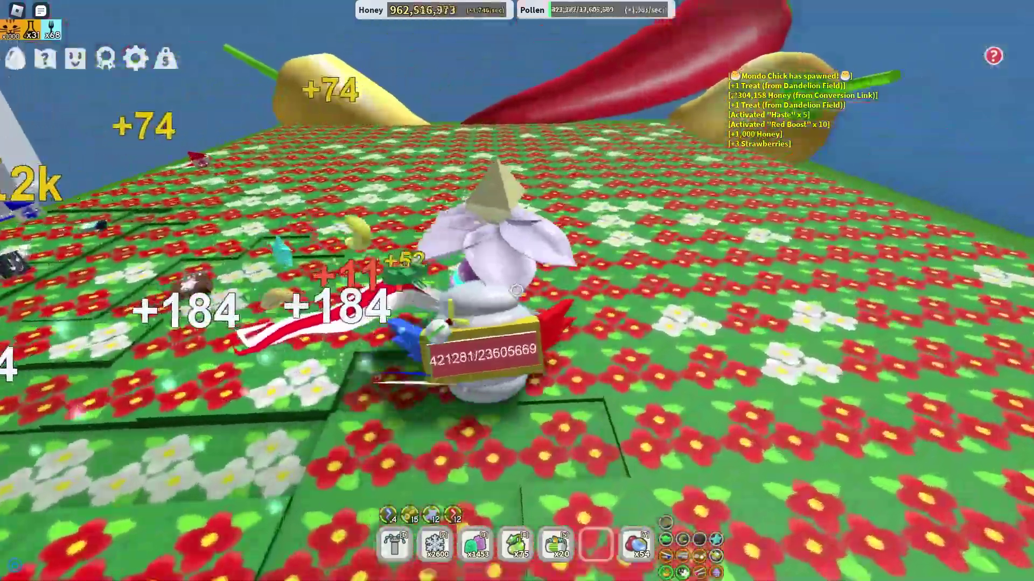
key("w")
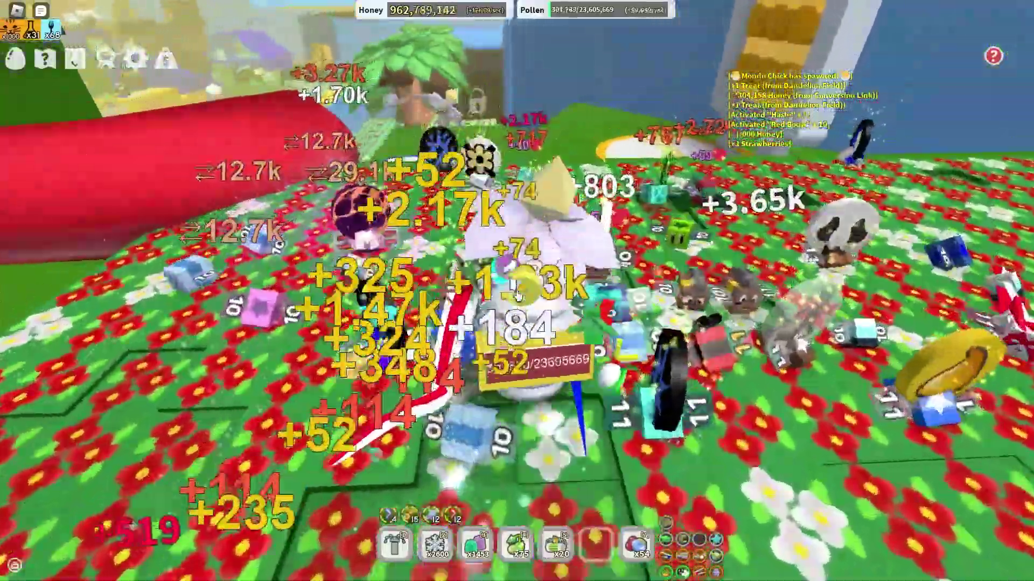
key("a")
key("w")
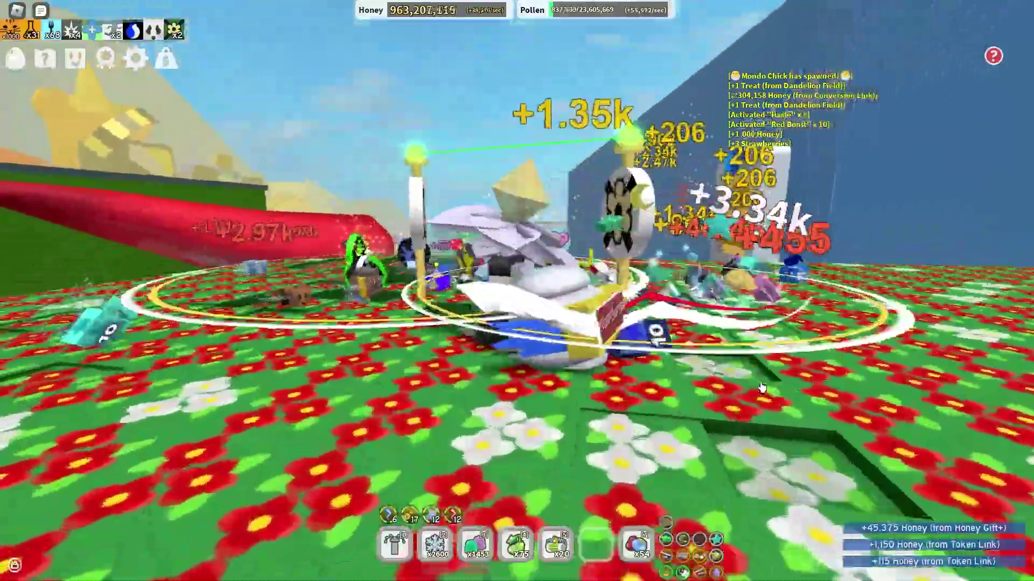
- Move the character out of the Pepper Patch onto the stone platform with the question-mark disc and archway
key("a")
key("space")
key("w")
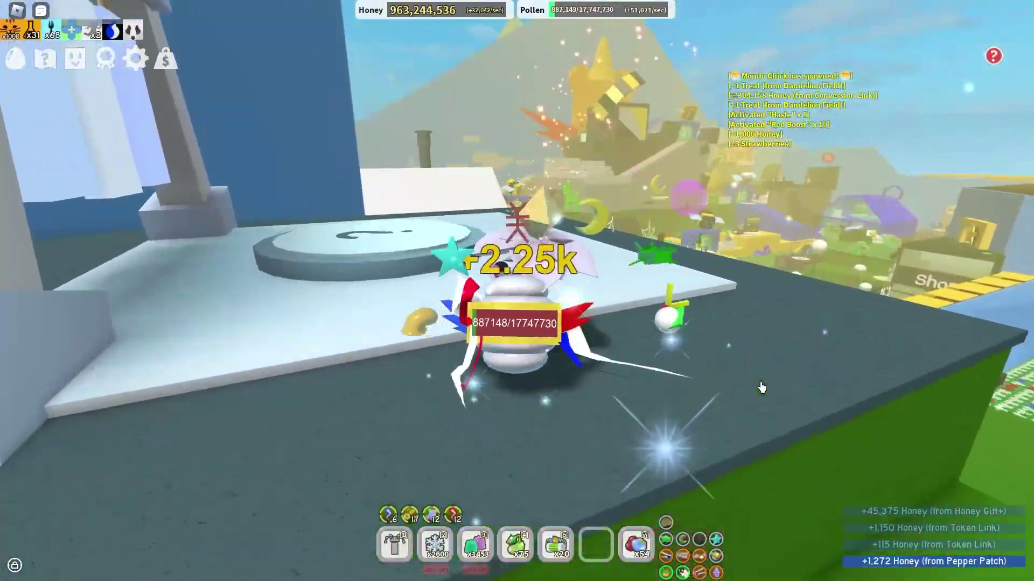
key("a")
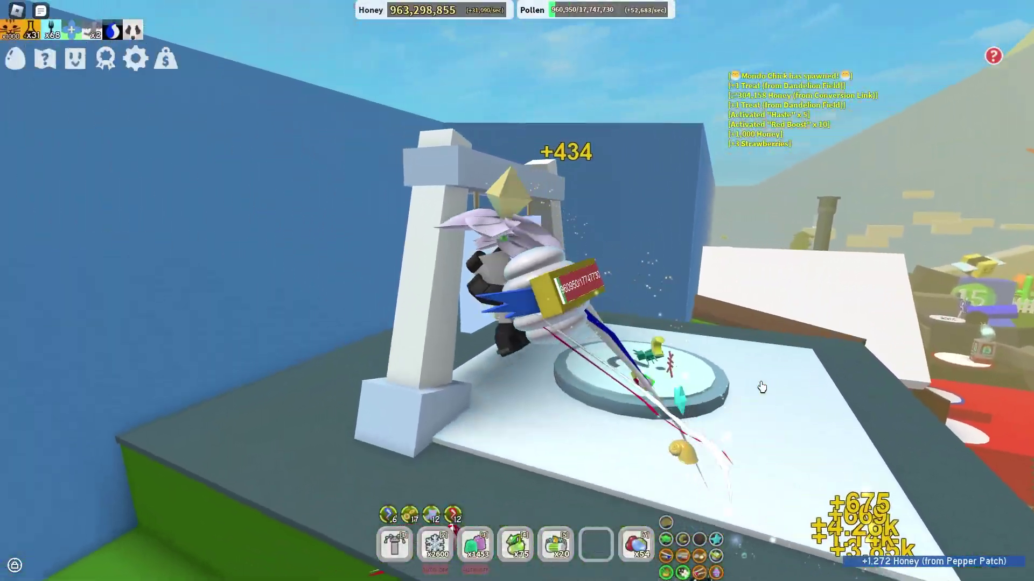
- Jump the character over the stone archway onto the high blue wall and glide along its top
key("space")
key("shift")
key("space")
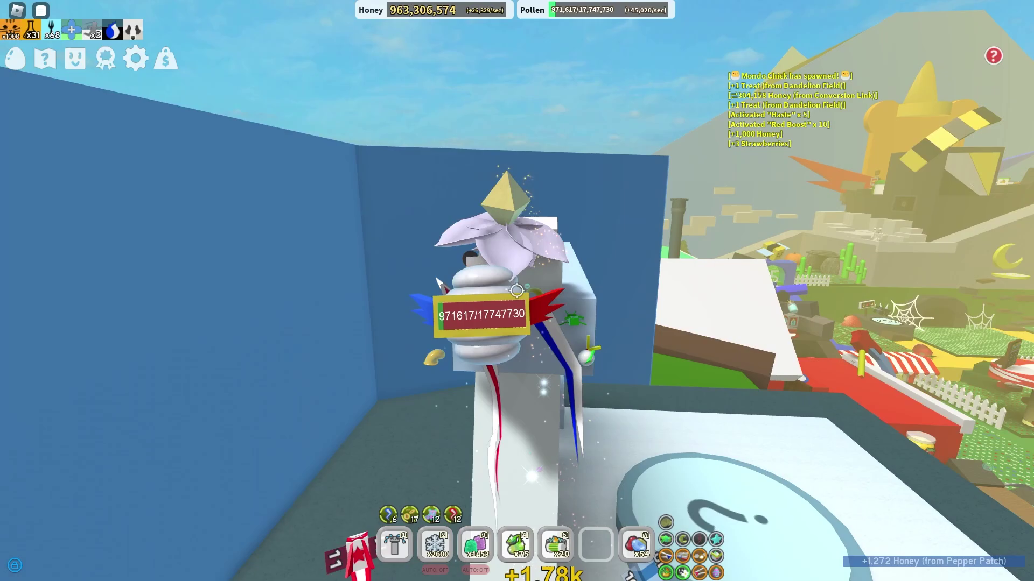
key("space")
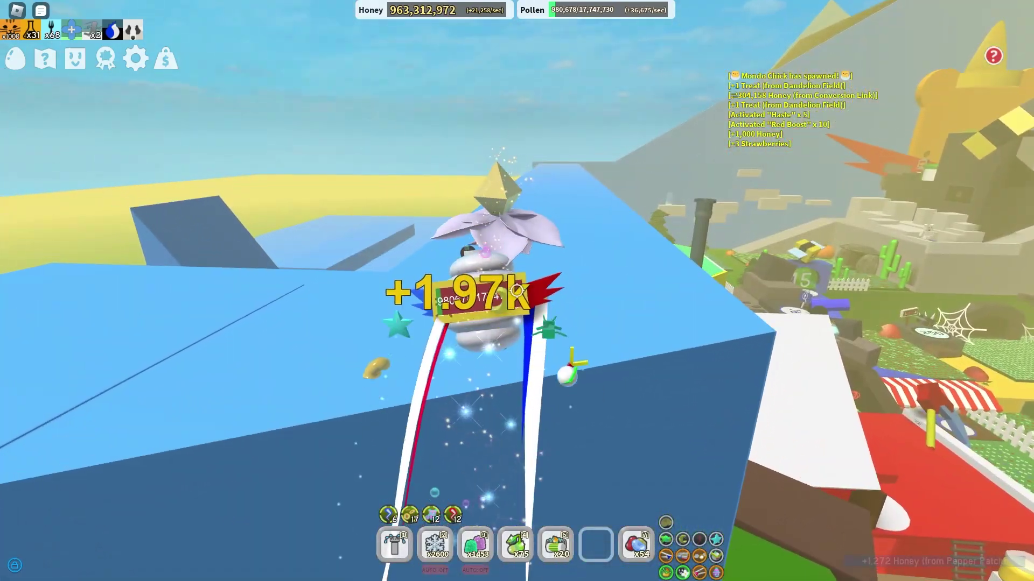
key("space")
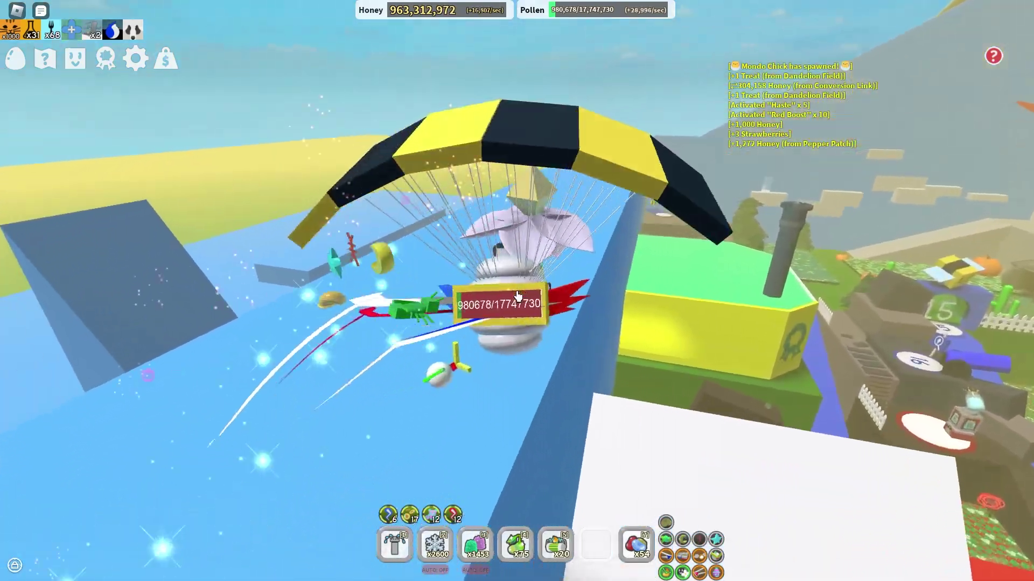